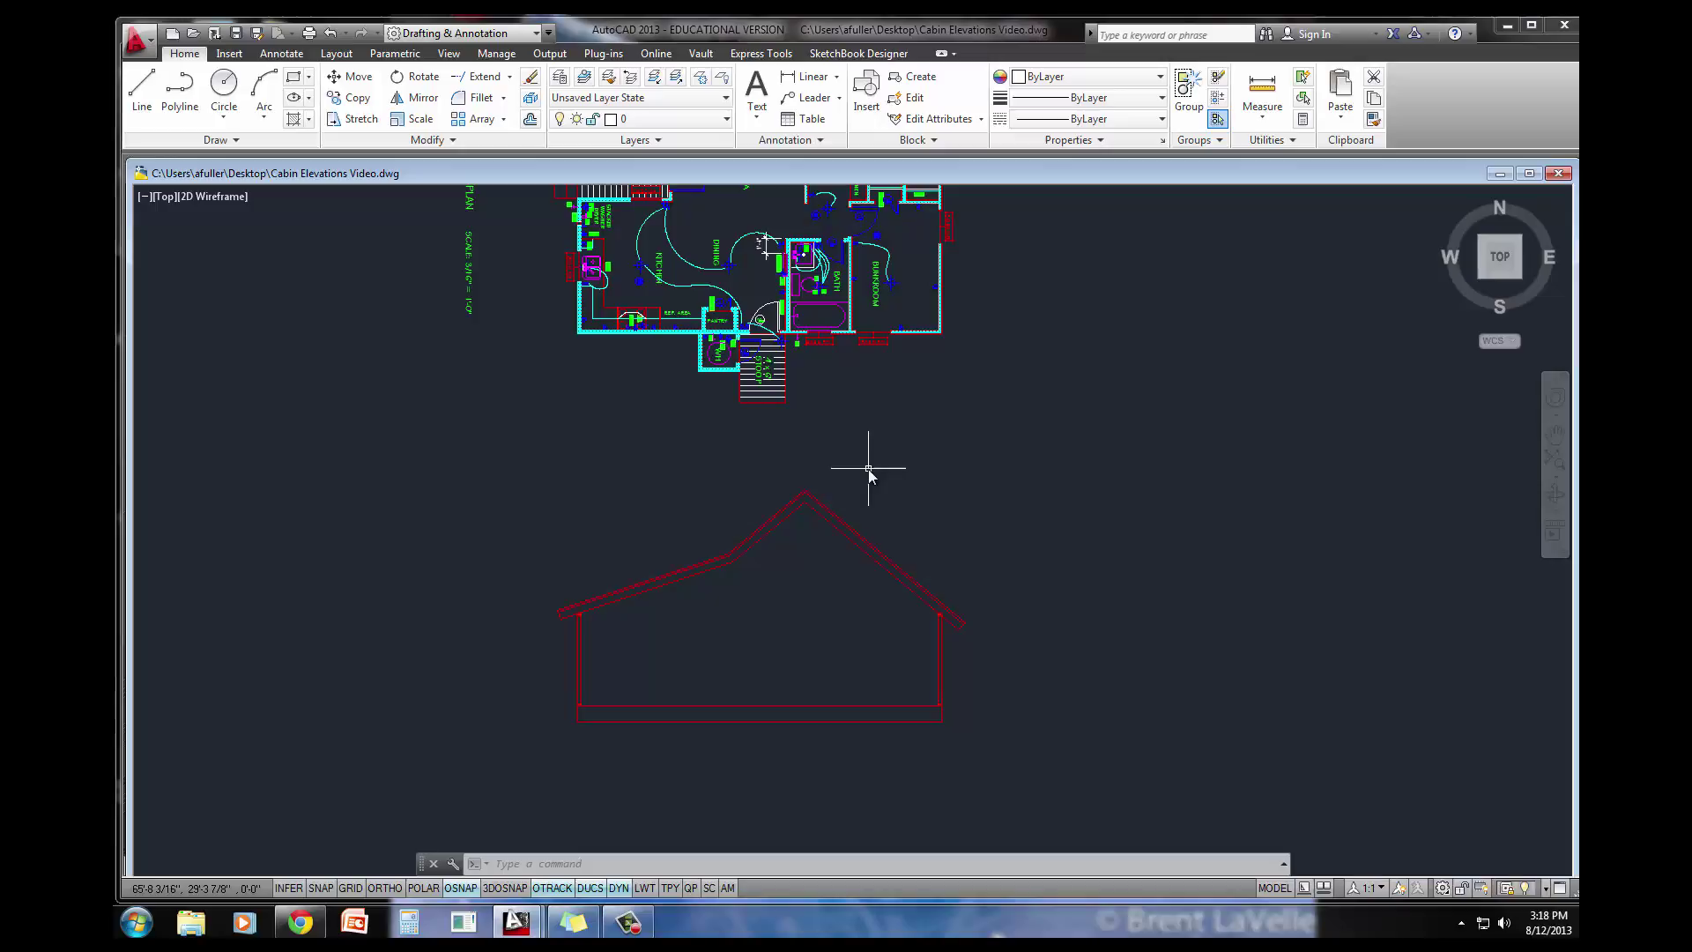
type("o")
Offset the bottom wall line 6'8 upward
key("Return")
type("6'")
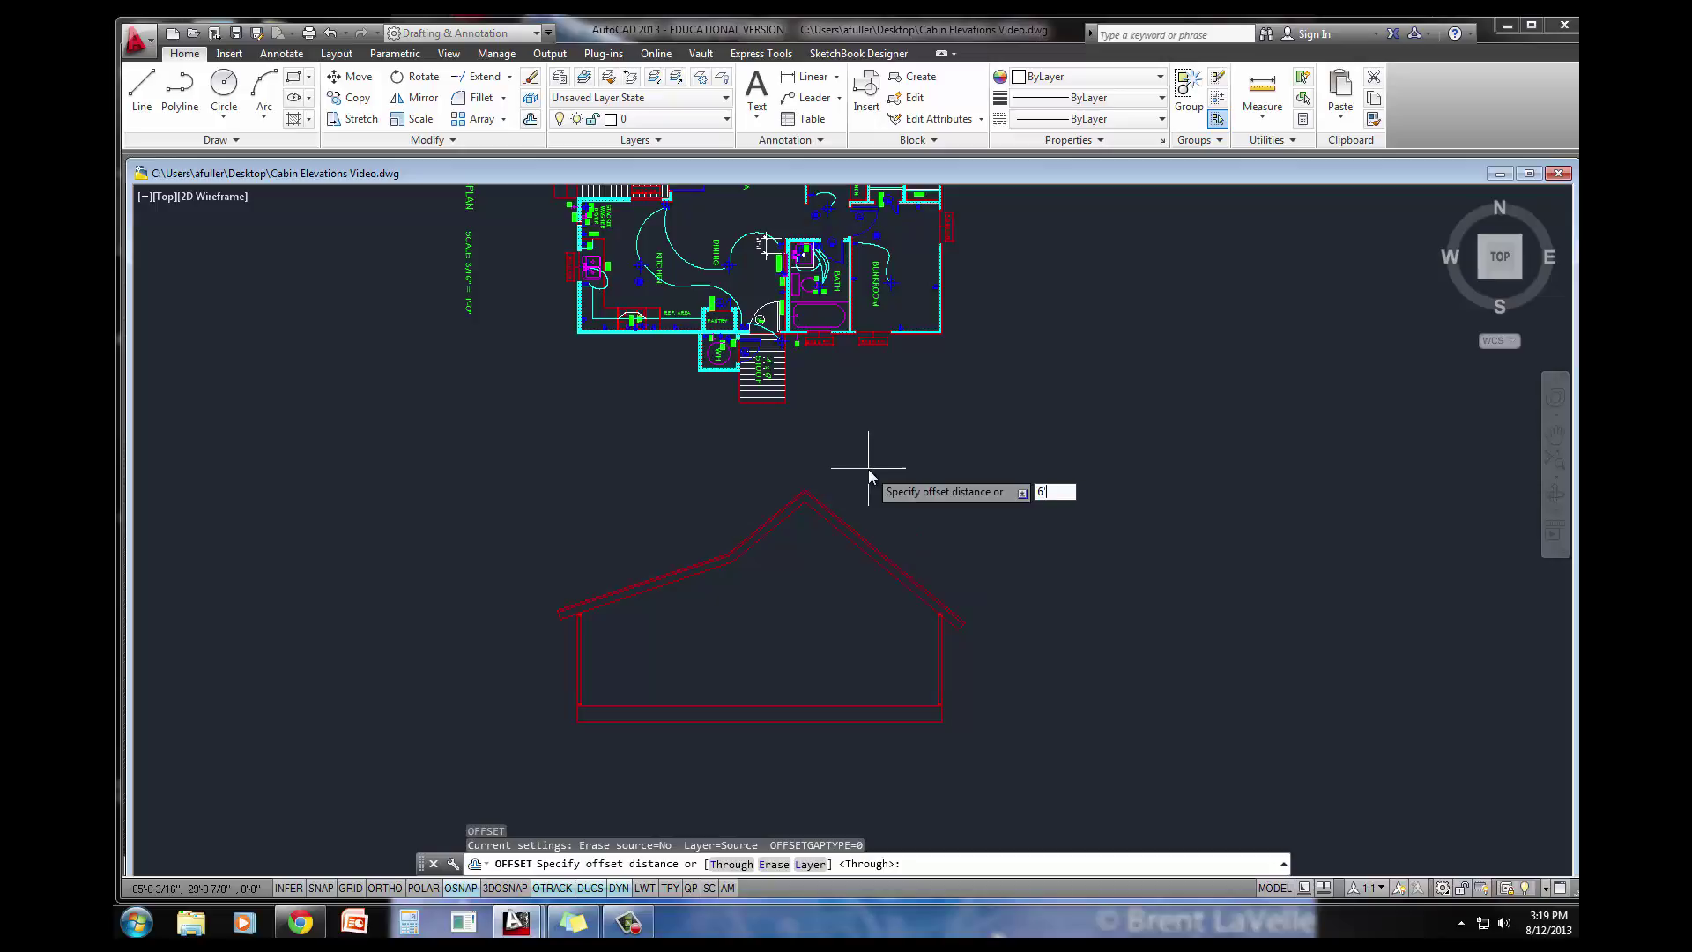
type("8")
key("Return")
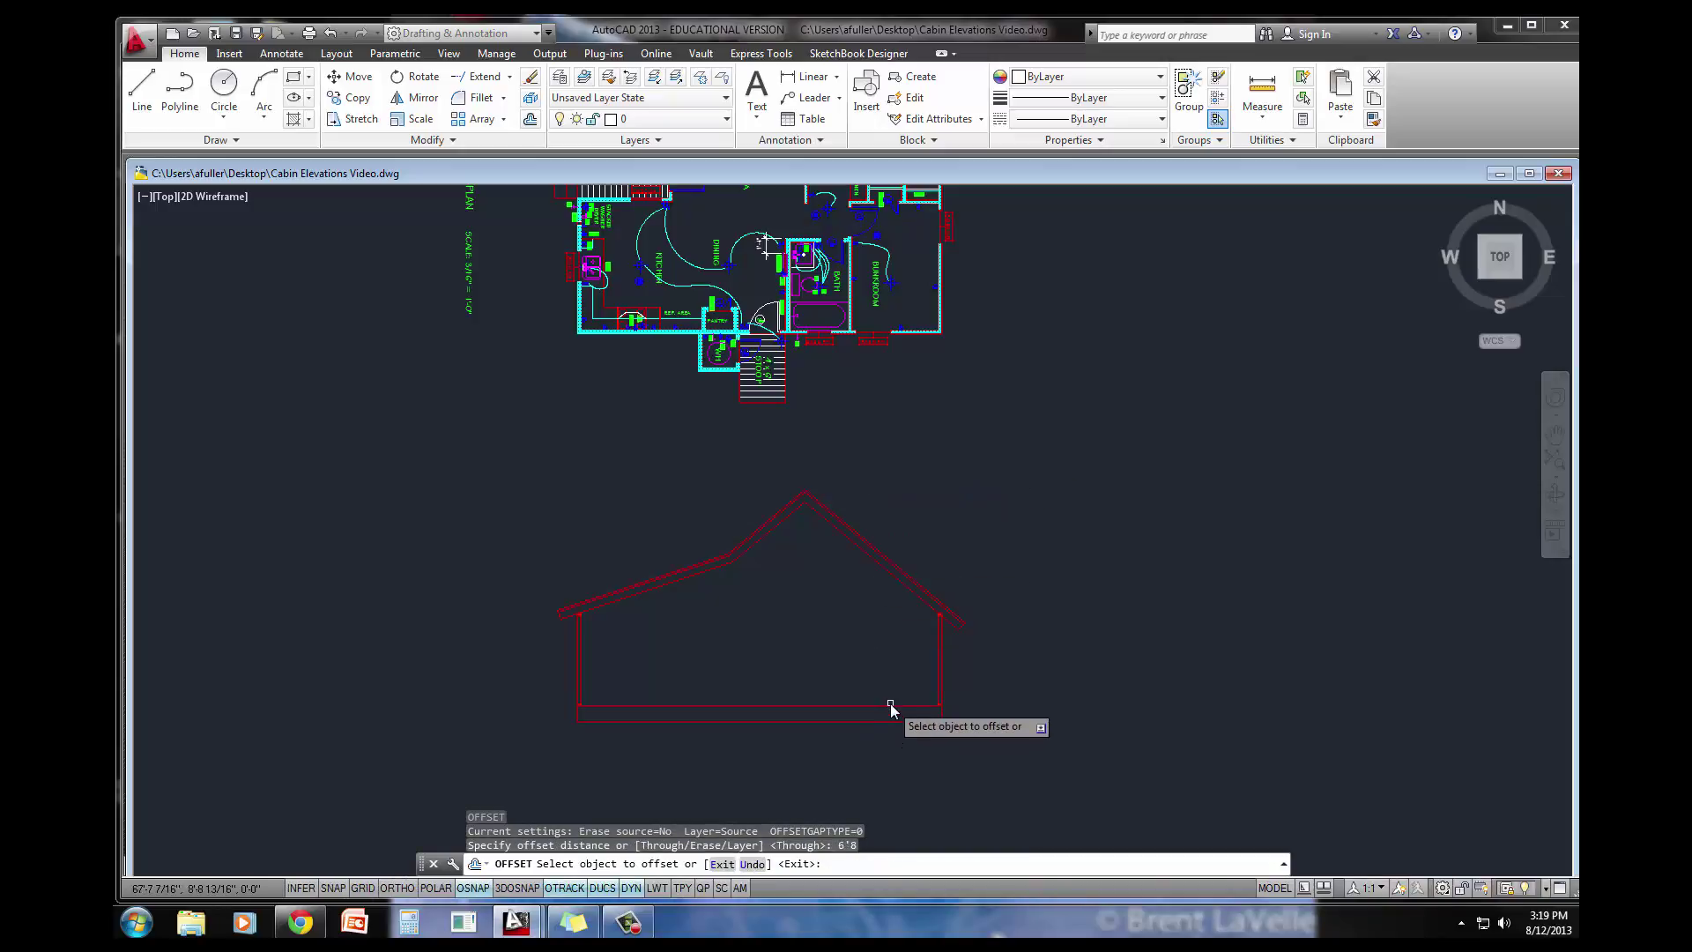
left_click(883, 715)
left_click(893, 662)
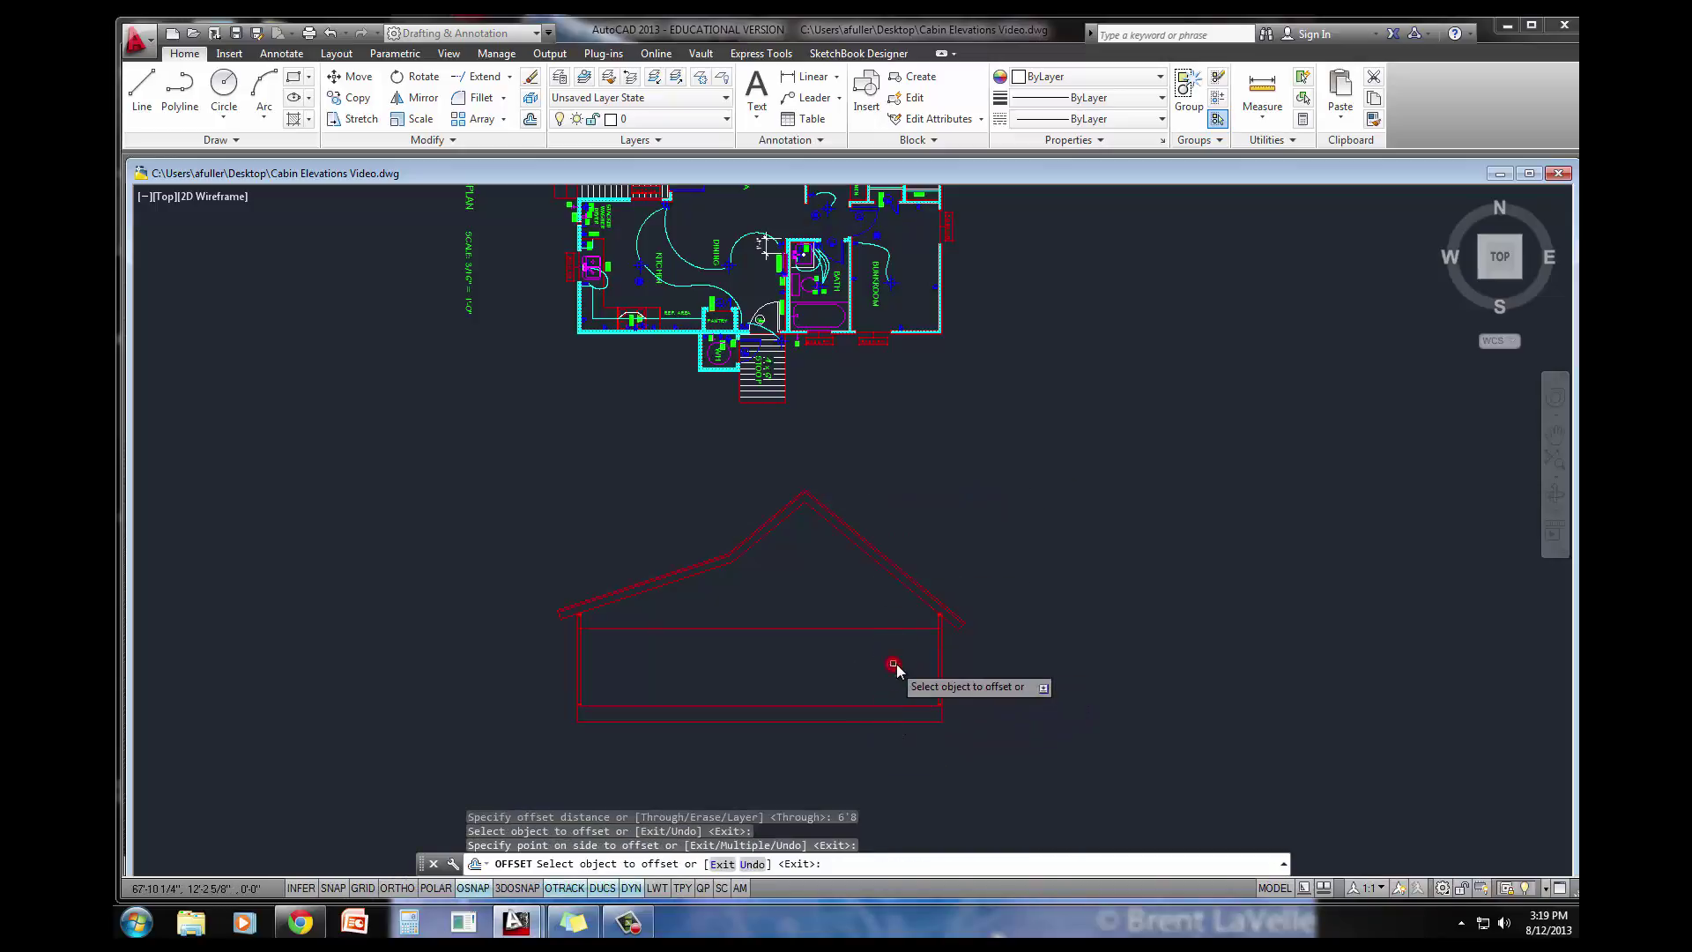
key("Return")
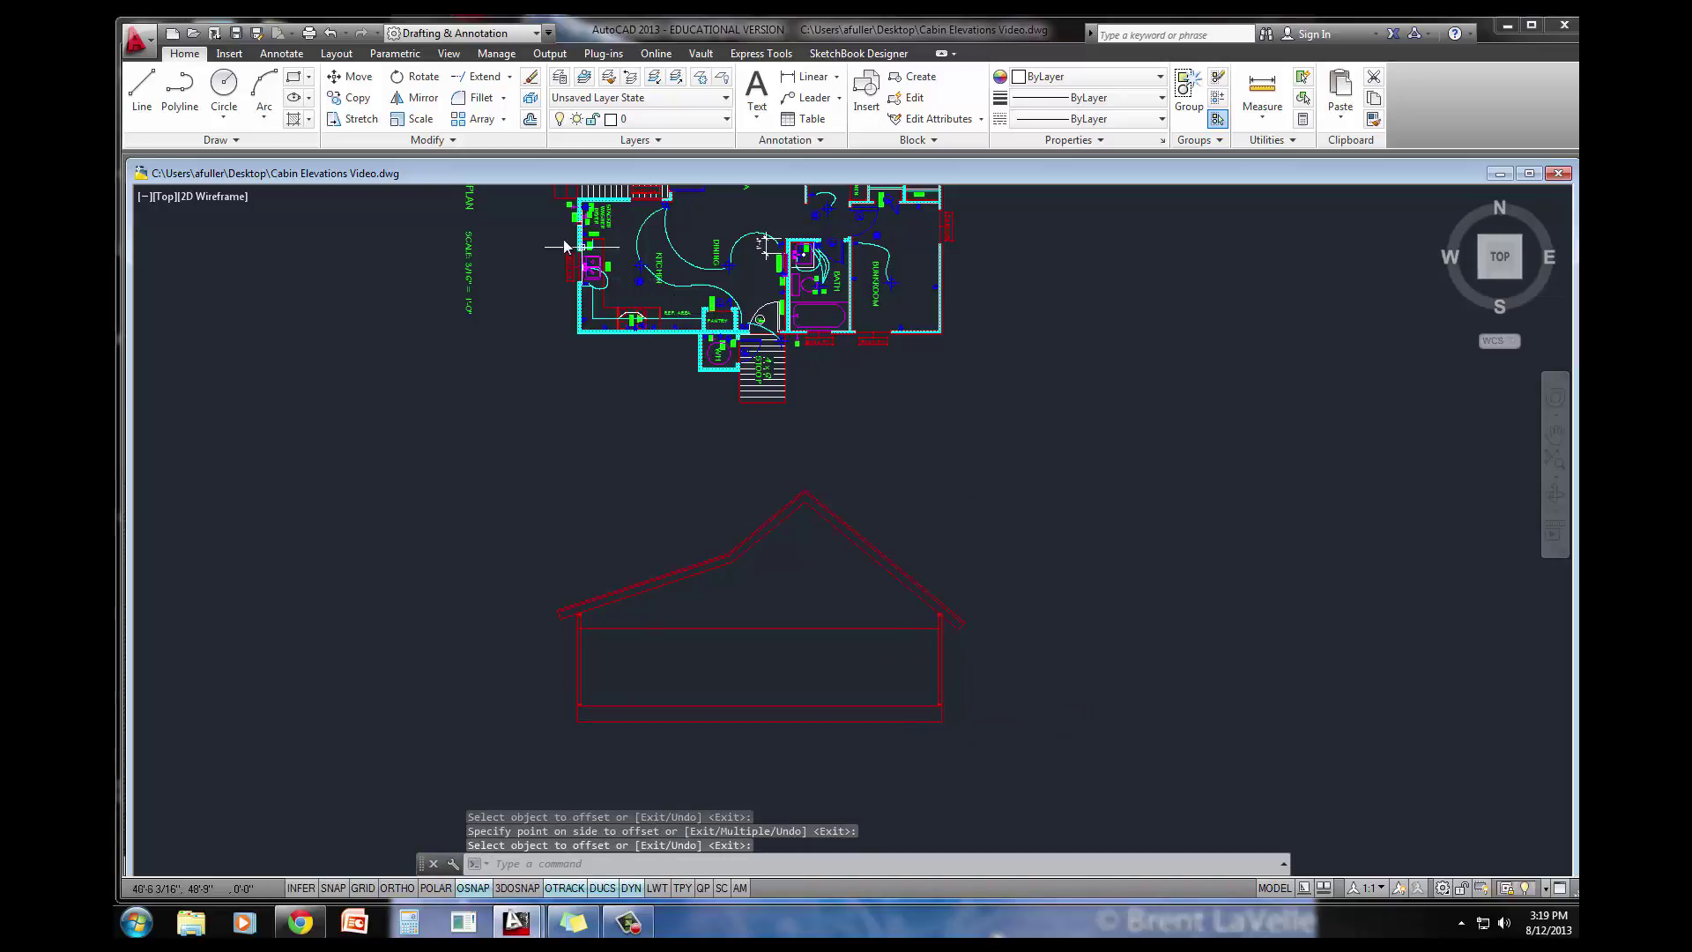
Draw vertical construction lines down from the plan's right wall, middle and door openings
left_click(223, 138)
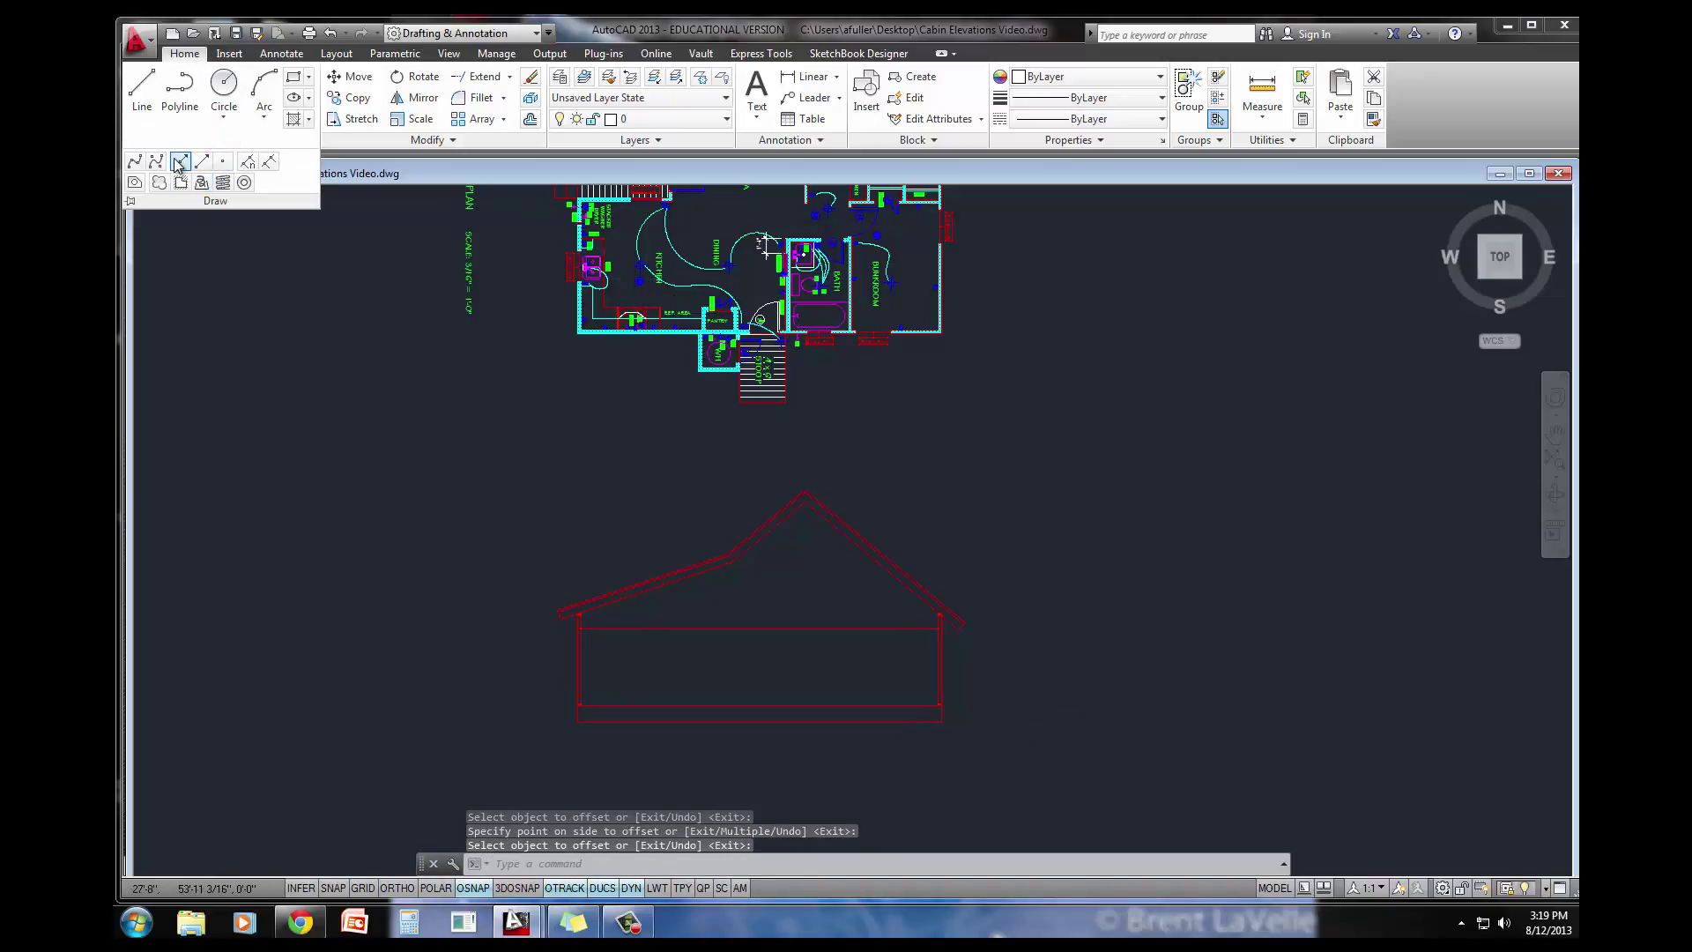
left_click(180, 161)
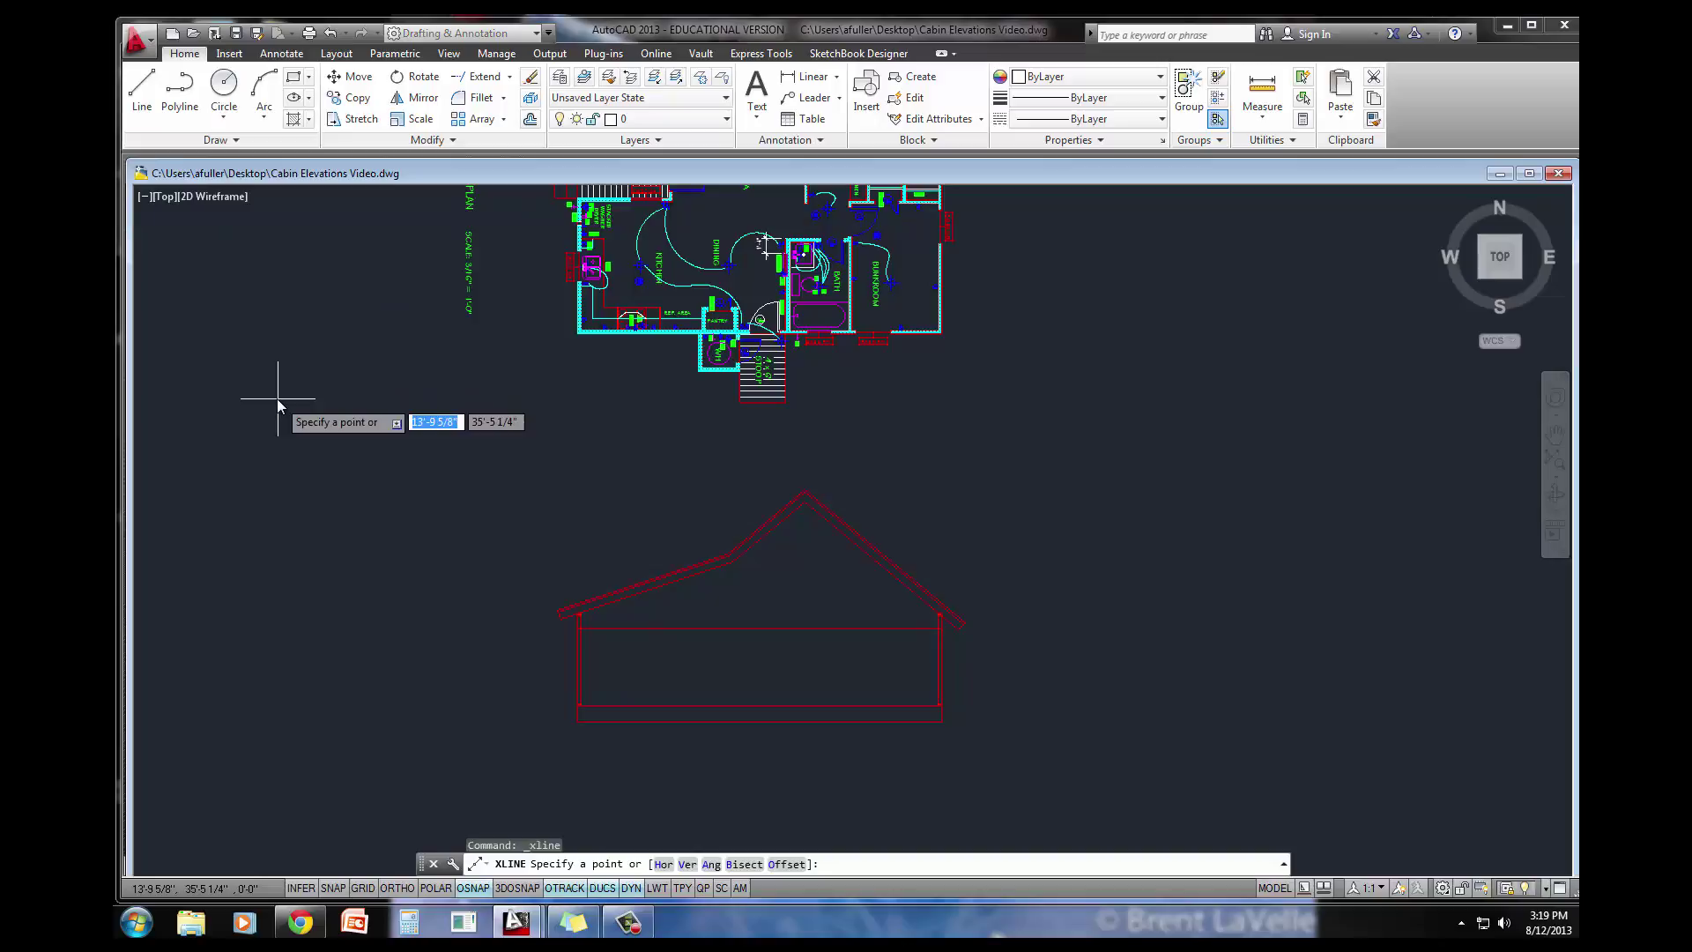
type("v")
key("Return")
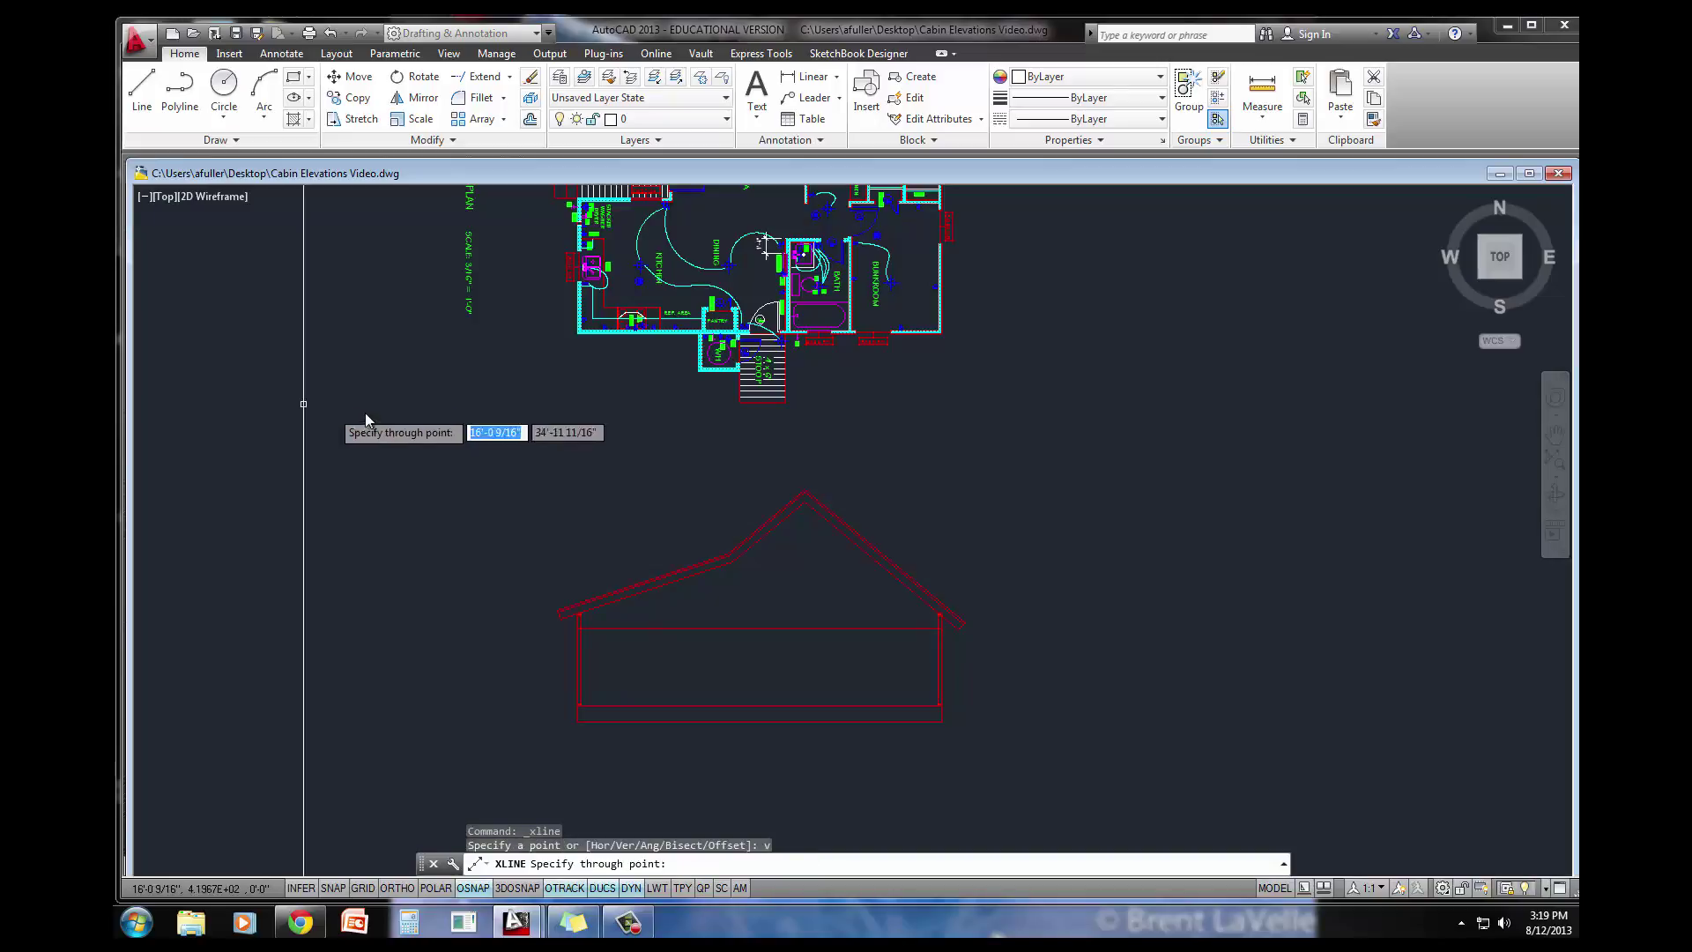
scroll(845, 363, "up", 4)
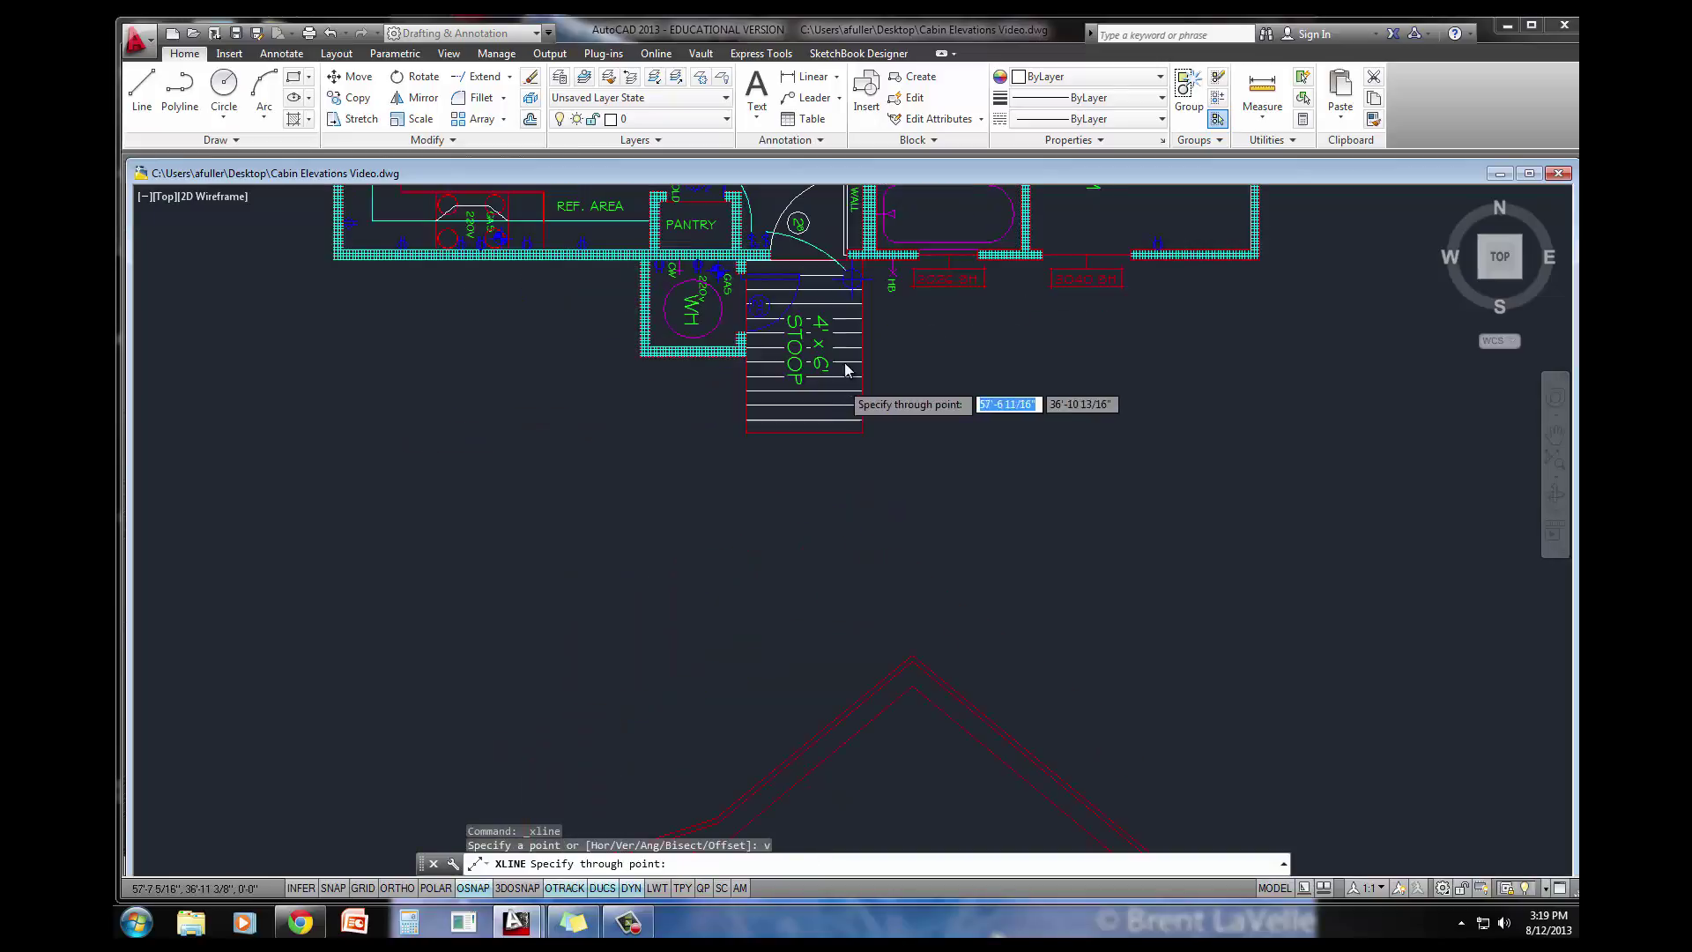
left_click(1069, 254)
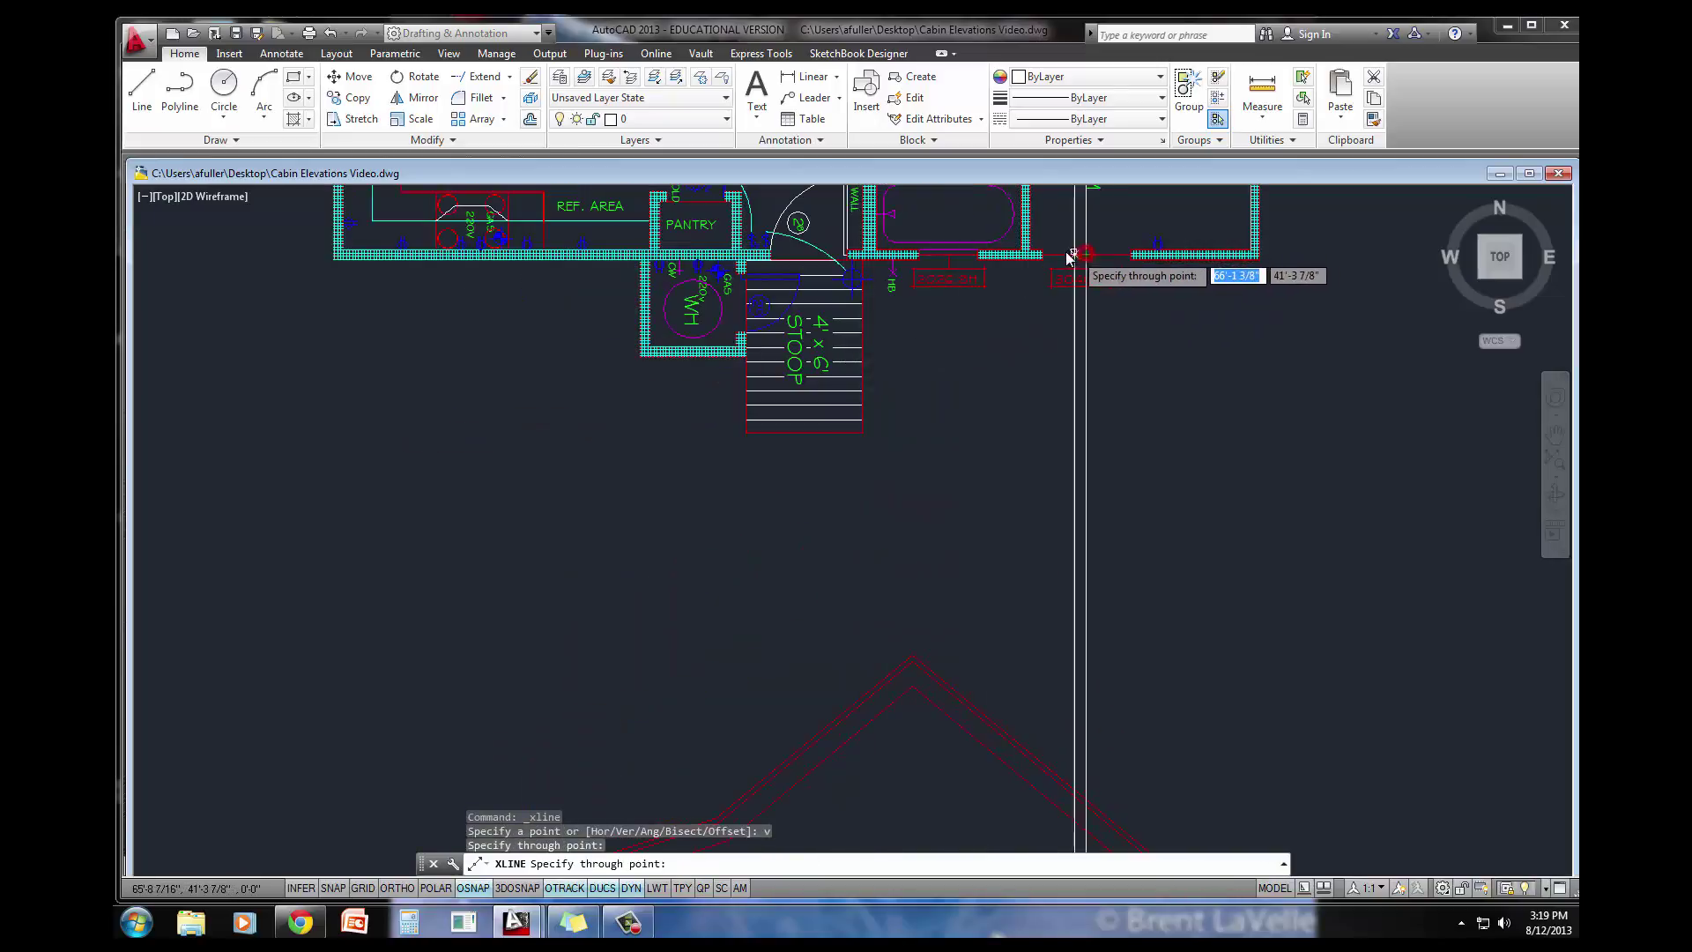
left_click(947, 258)
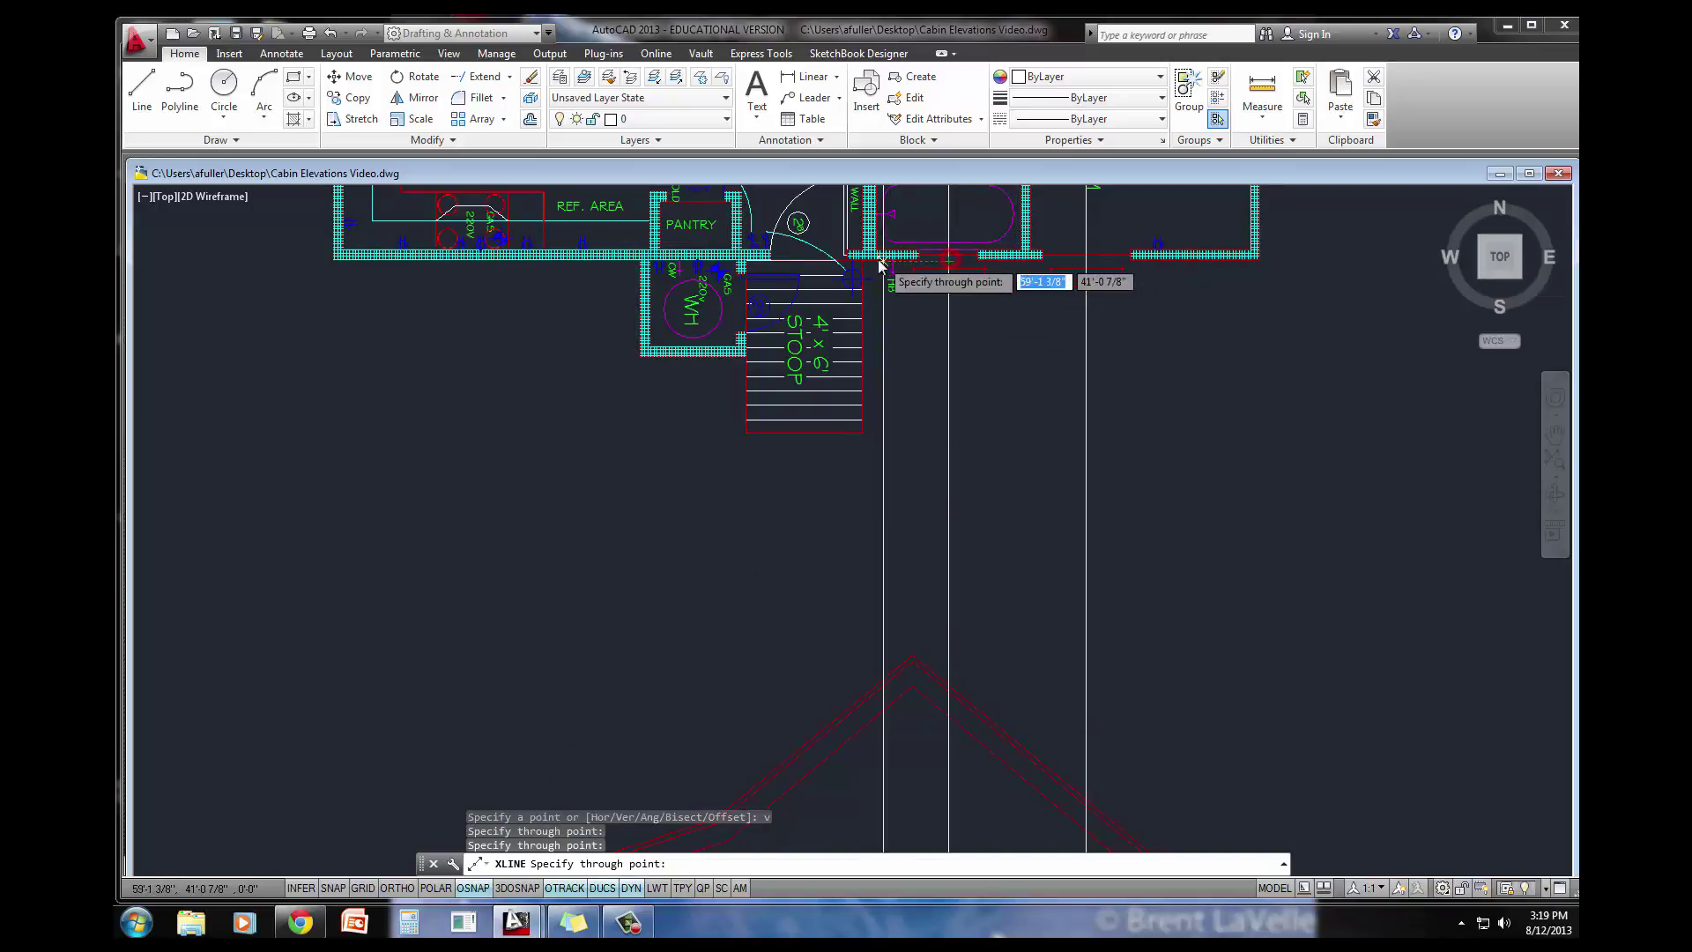
left_click(805, 261)
key("Return")
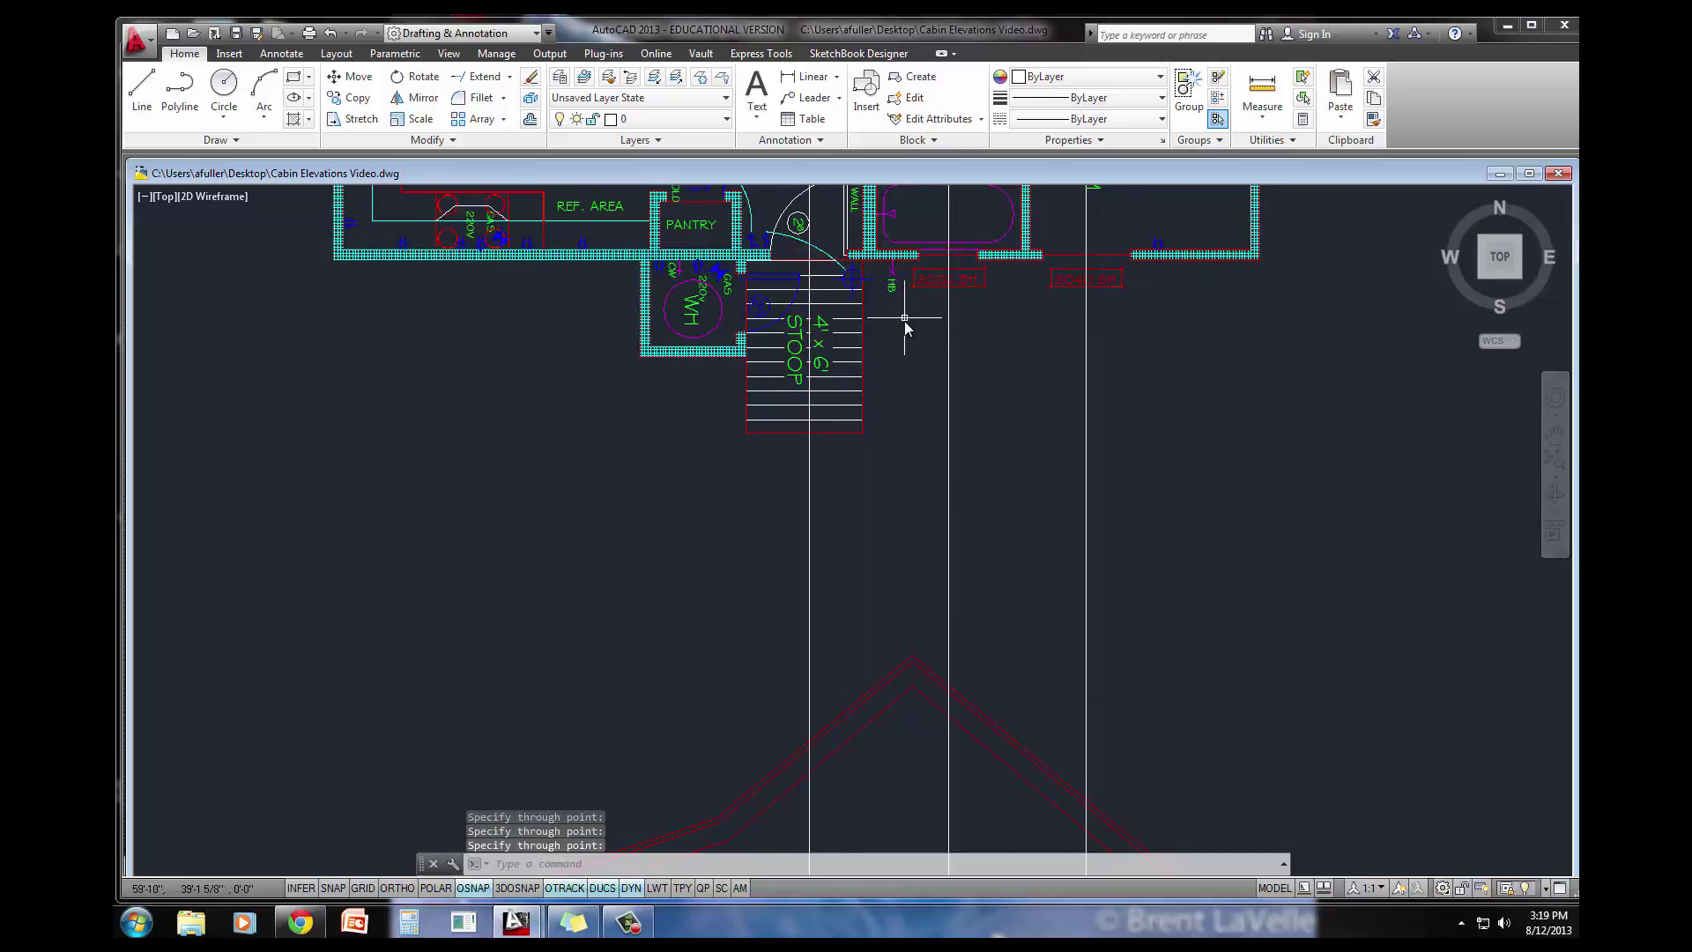
scroll(907, 325, "down", 2)
middle_click_drag(929, 510, 903, 359)
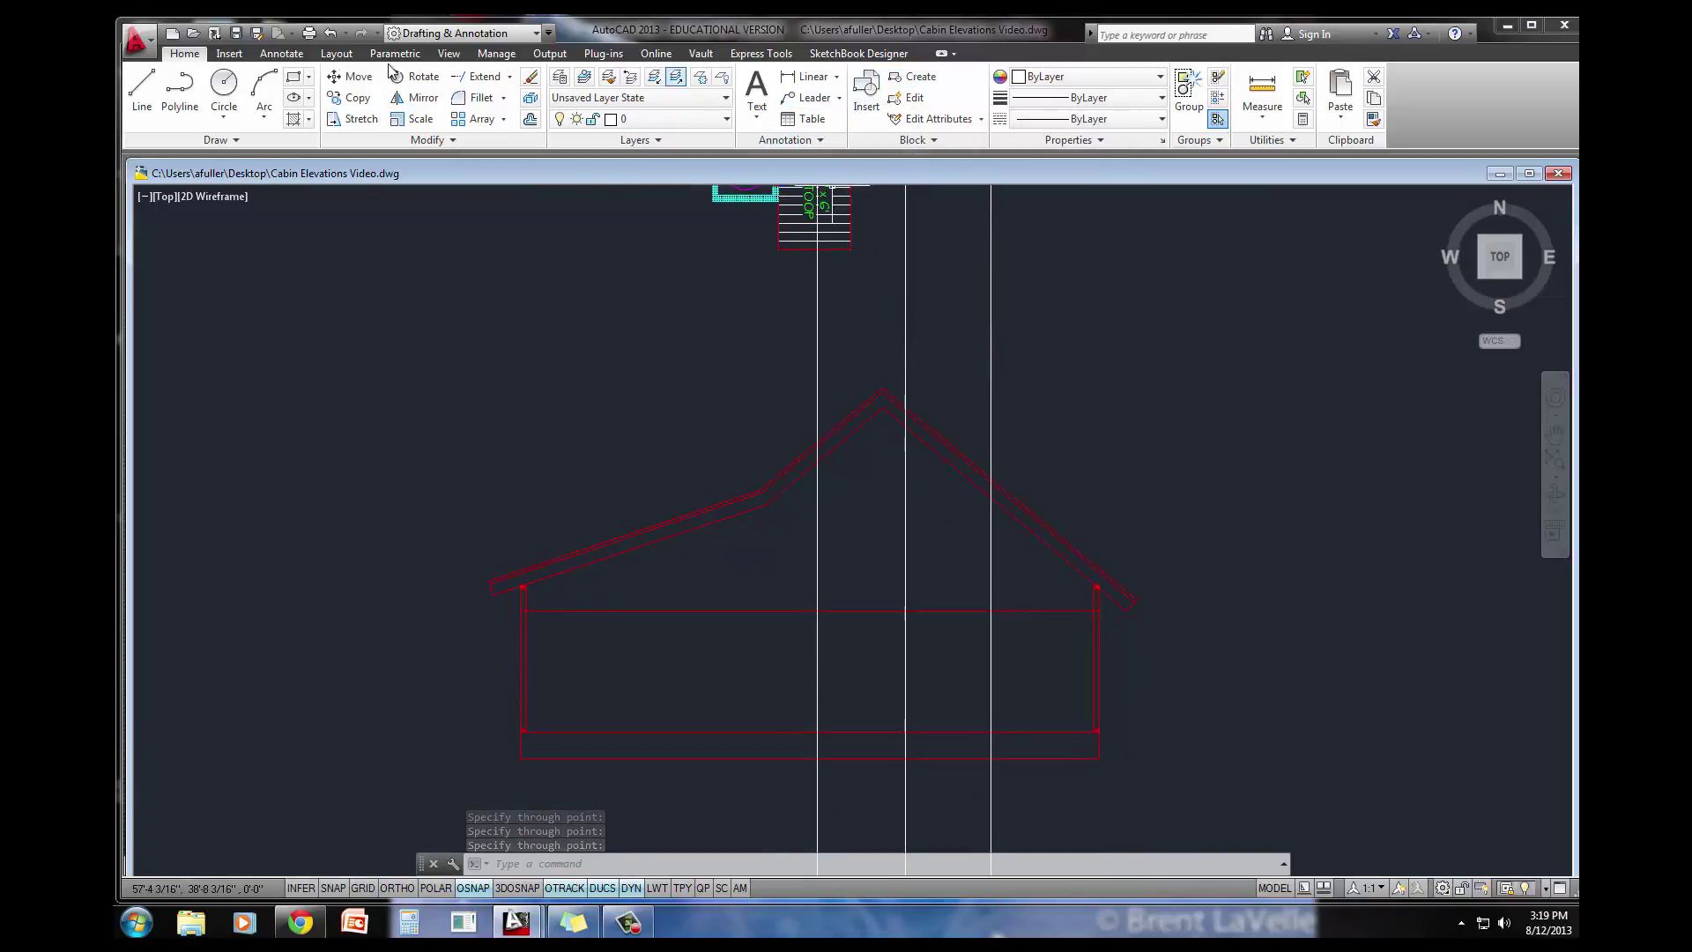
Open DesignCenter and make Elevations the current layer
left_click(235, 53)
left_click(1180, 95)
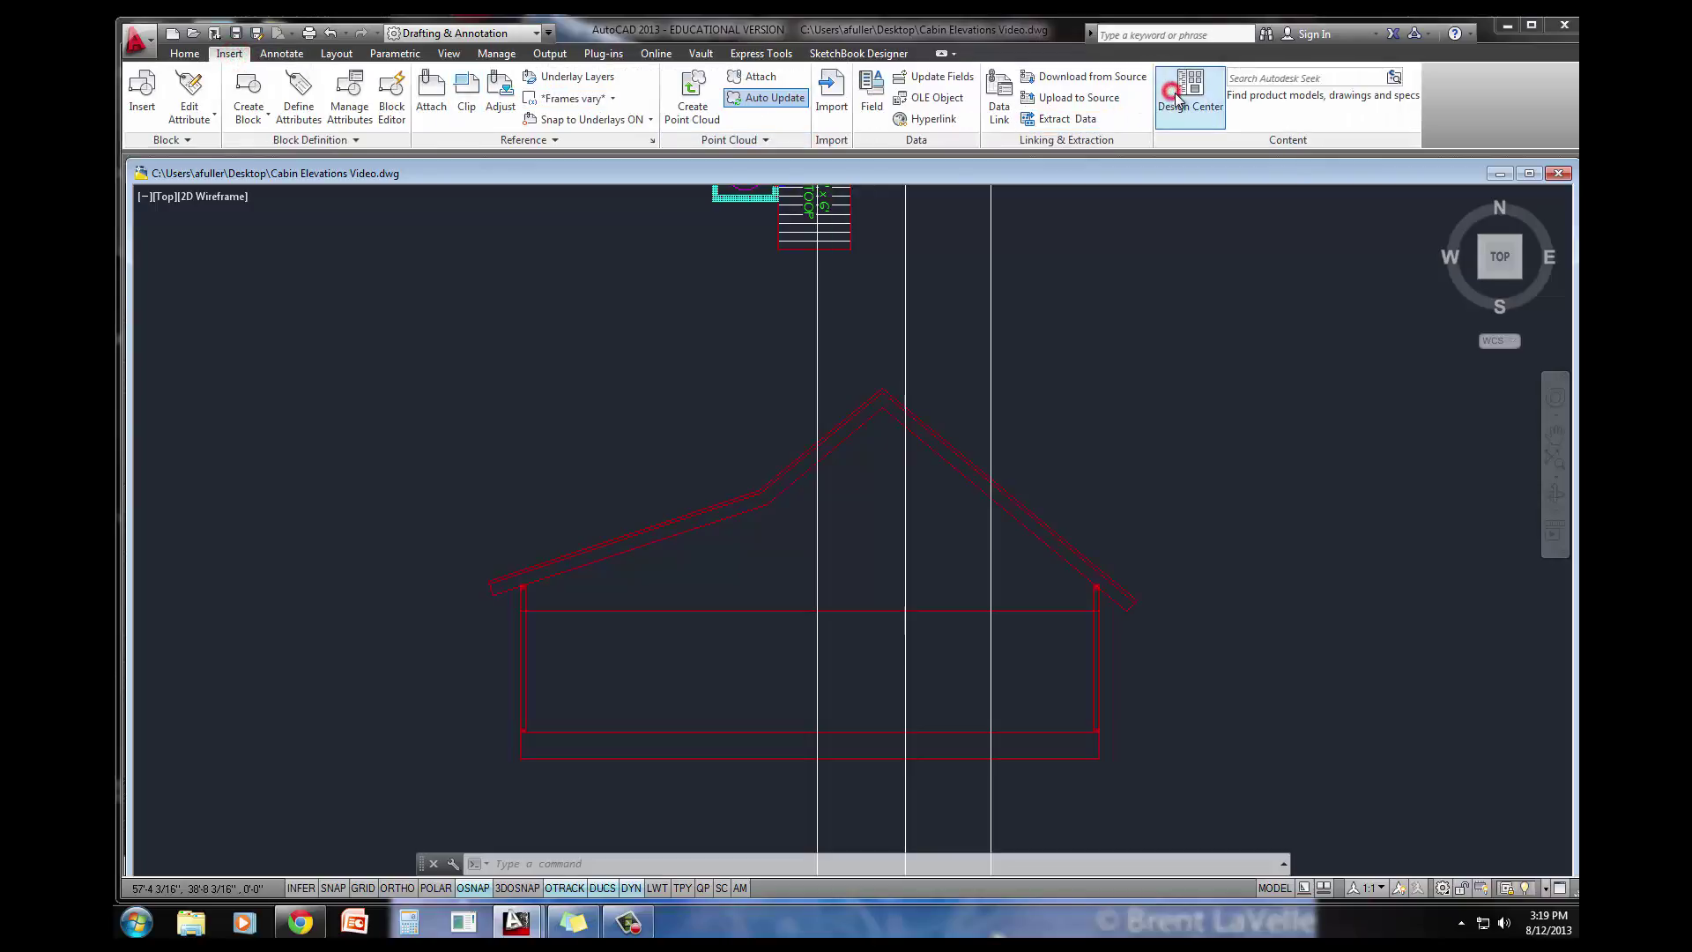
left_click(184, 53)
left_click(604, 123)
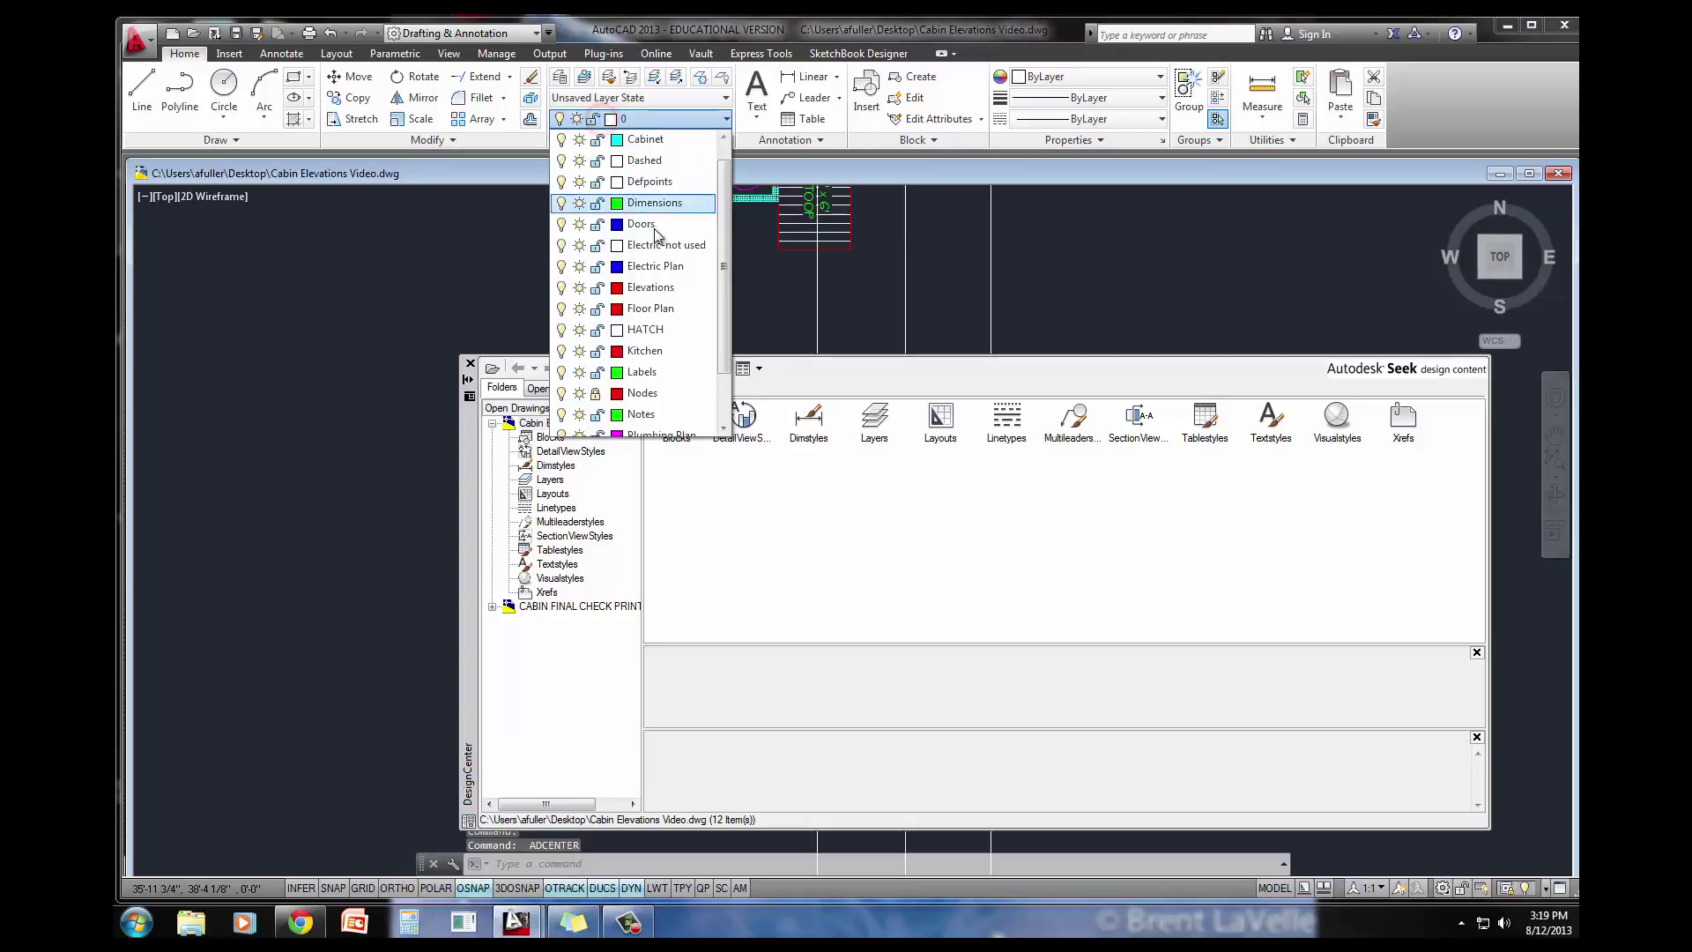
scroll(649, 226, "down", 1)
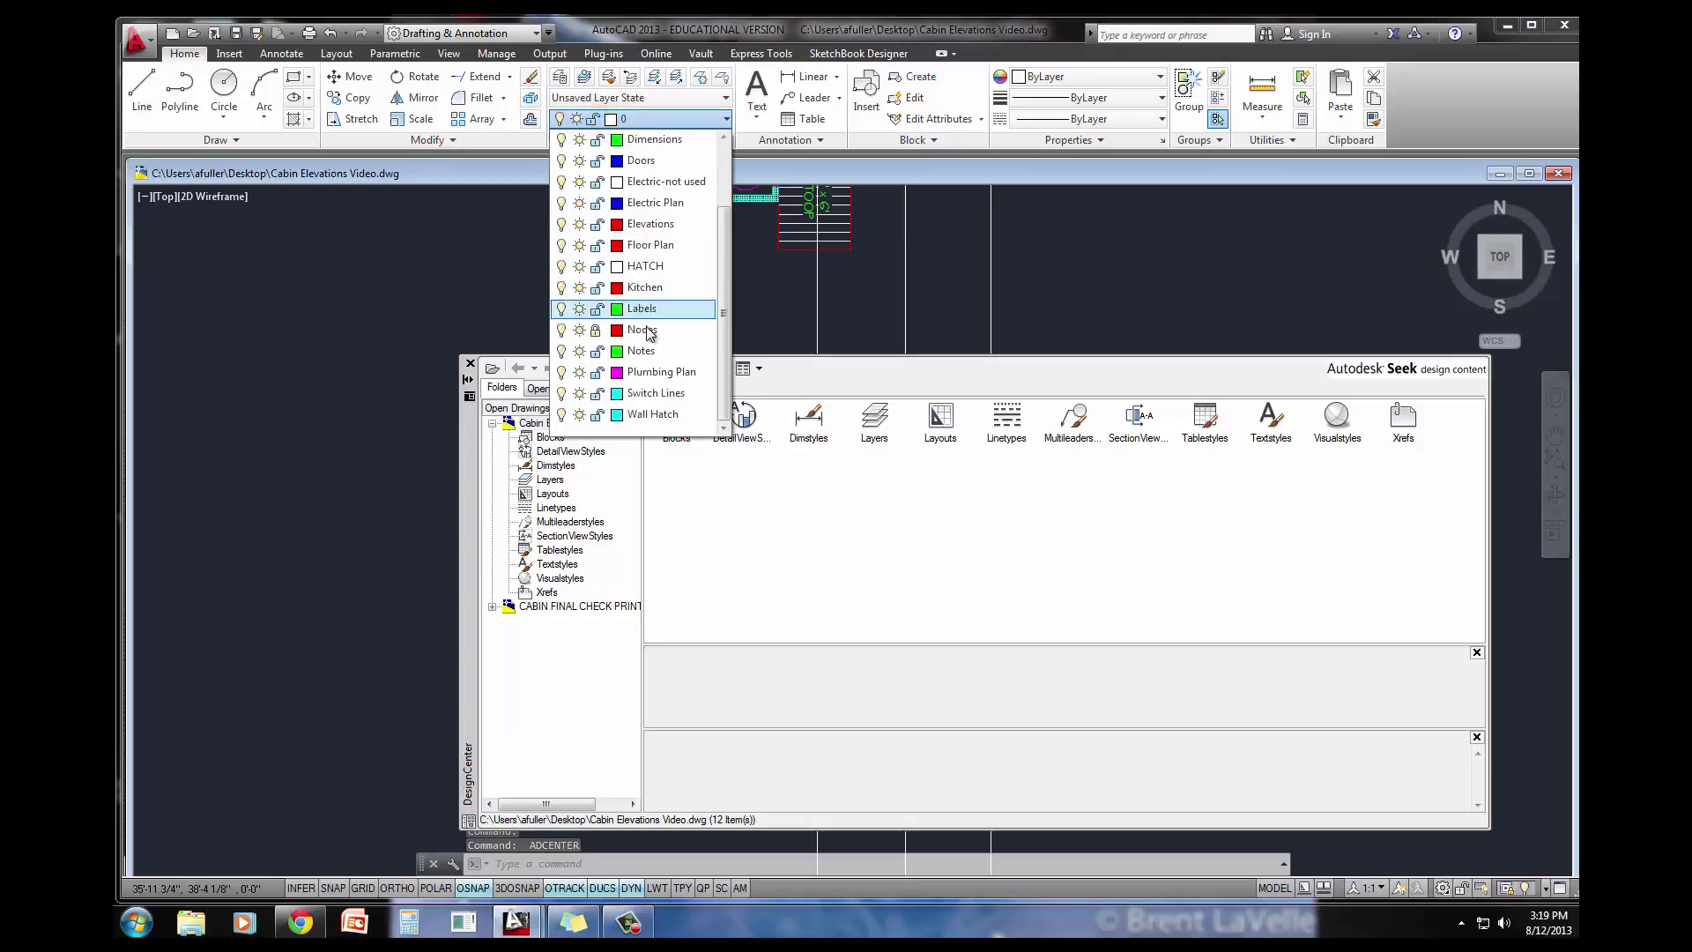
left_click(649, 224)
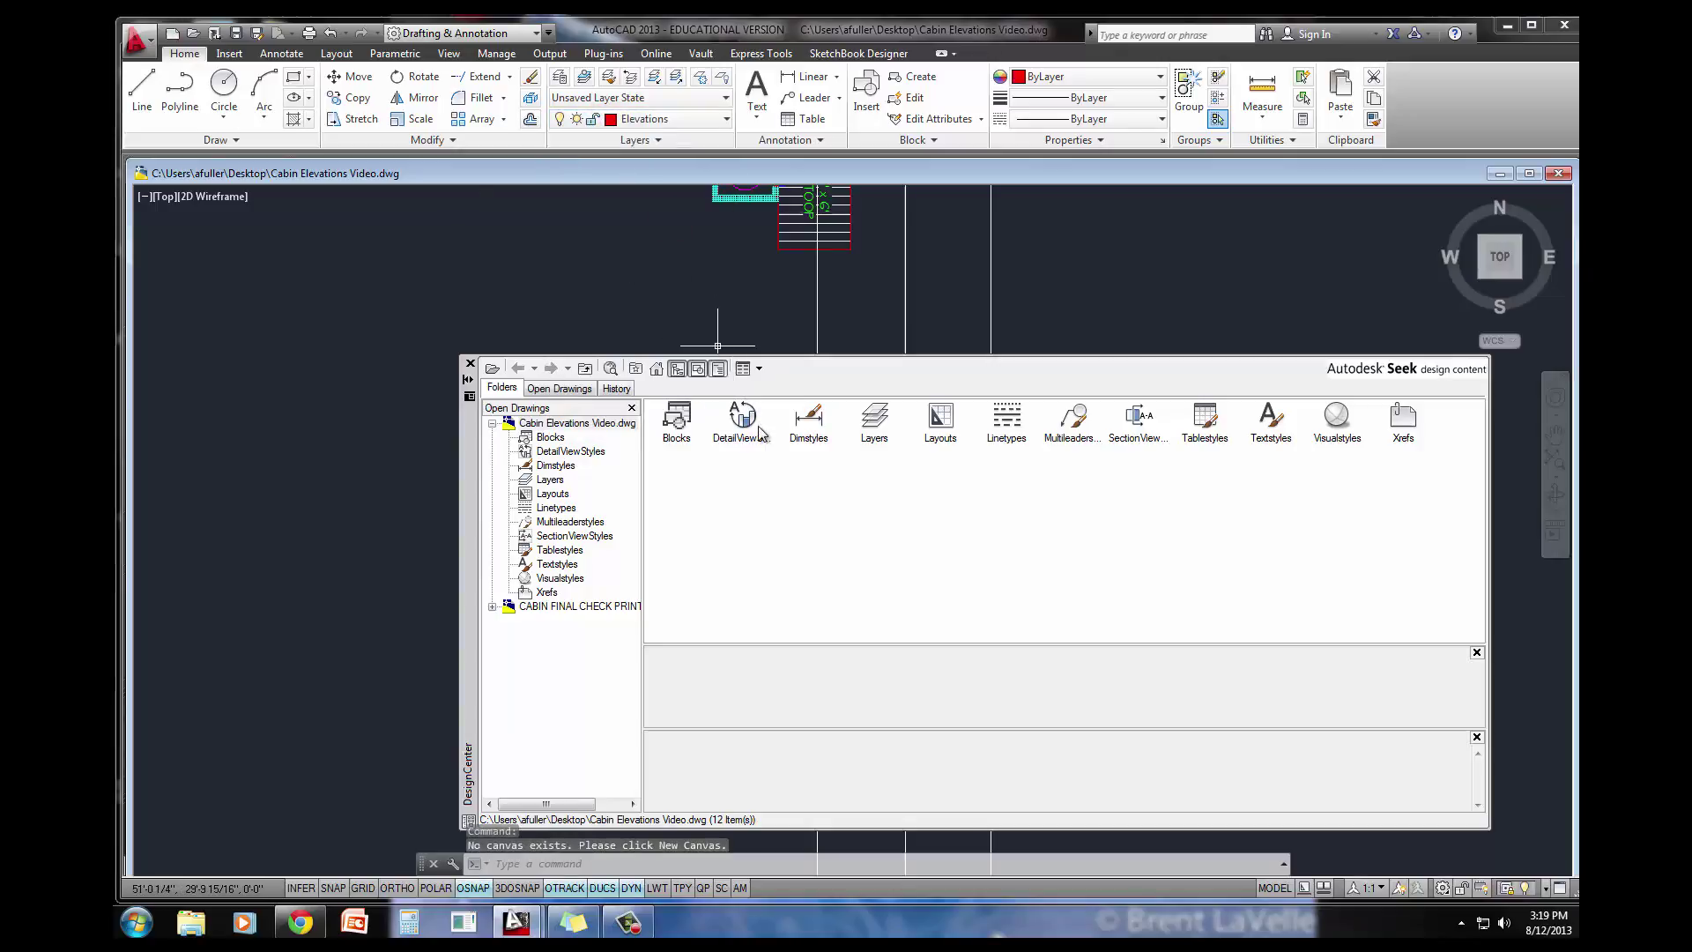
In DesignCenter's Folders view, show the blocks stored in CABIN SYMBOLS.dwg
left_click(505, 388)
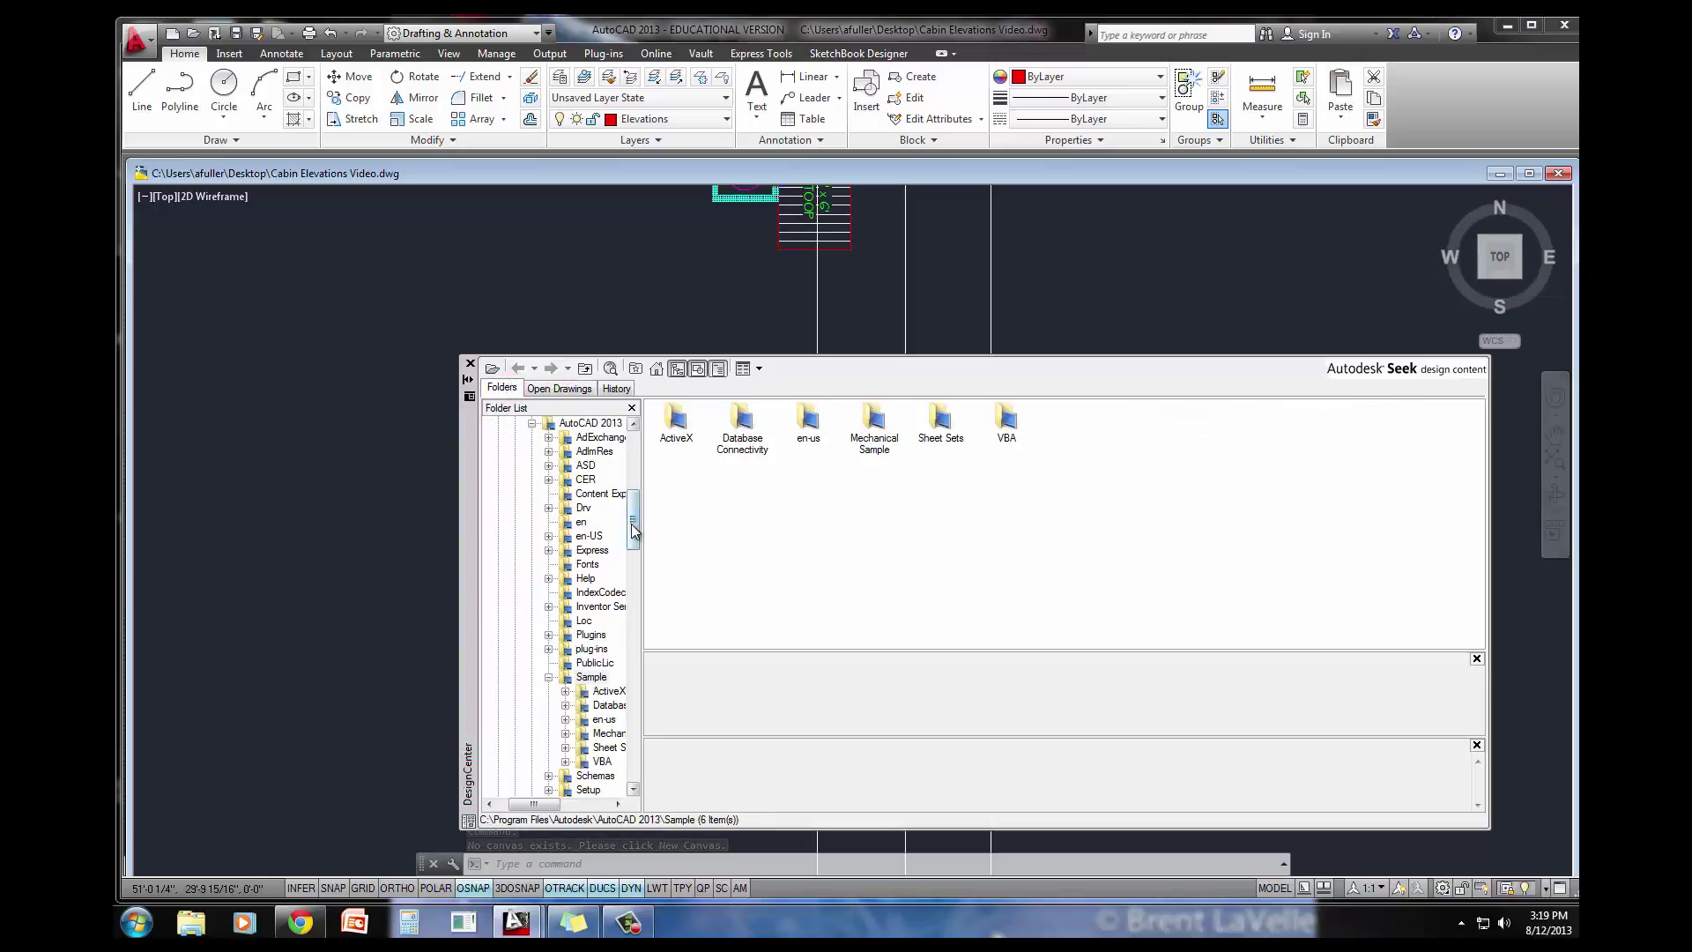
left_click_drag(632, 524, 640, 458)
left_click_drag(536, 803, 525, 803)
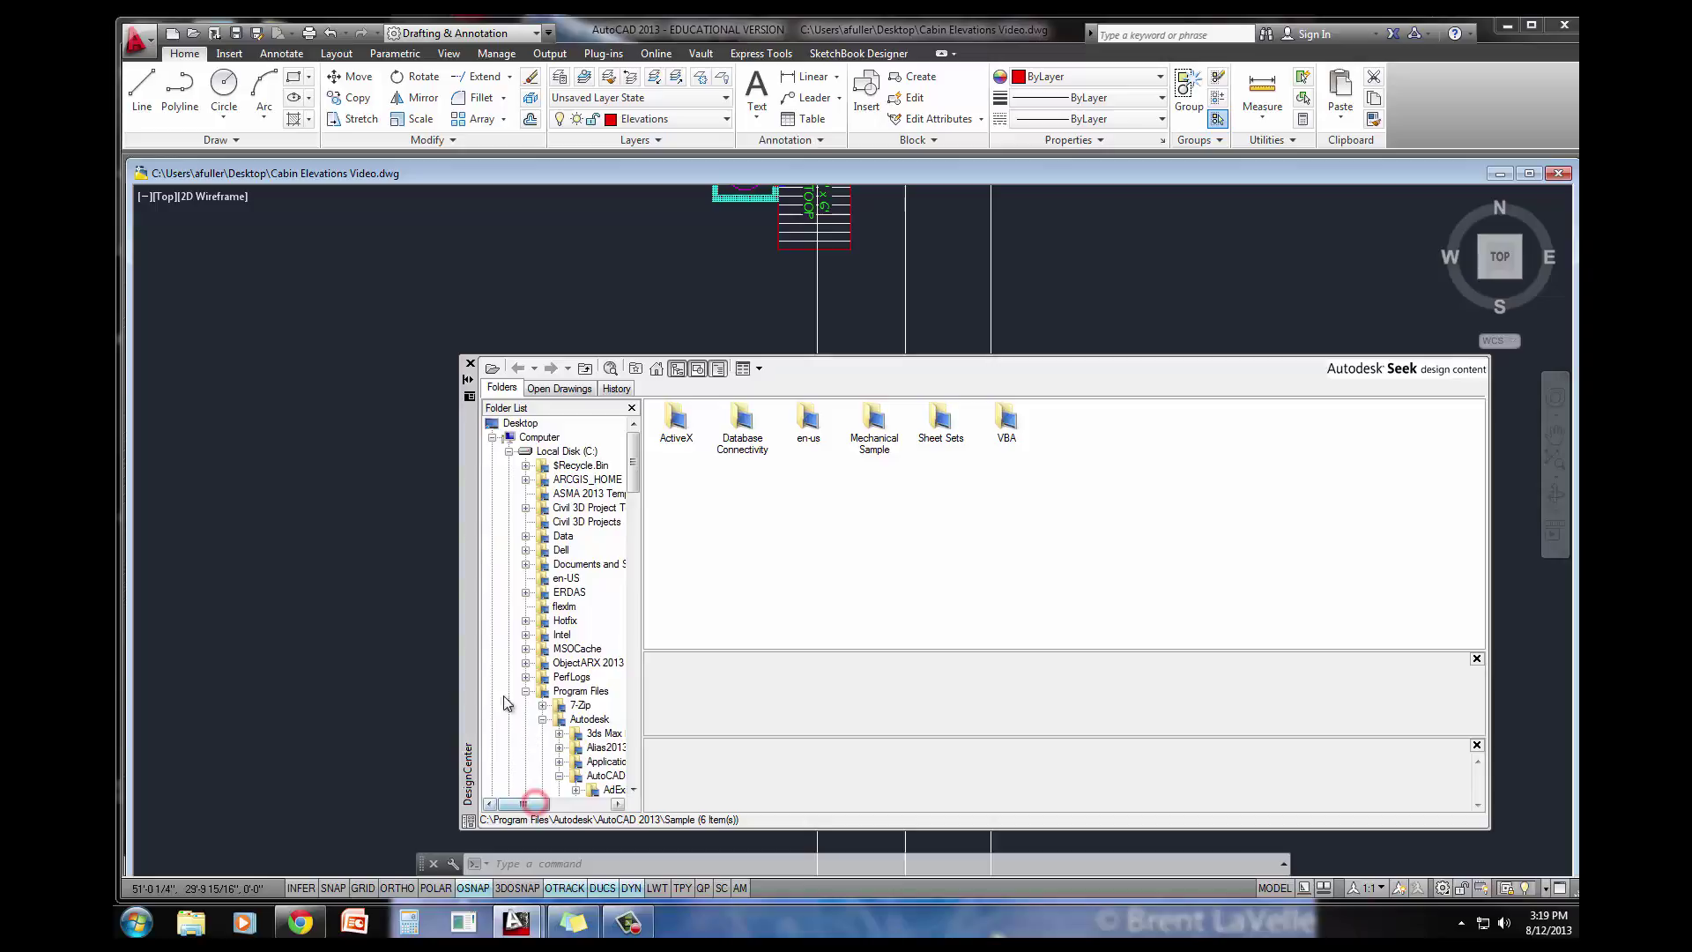
left_click(496, 444)
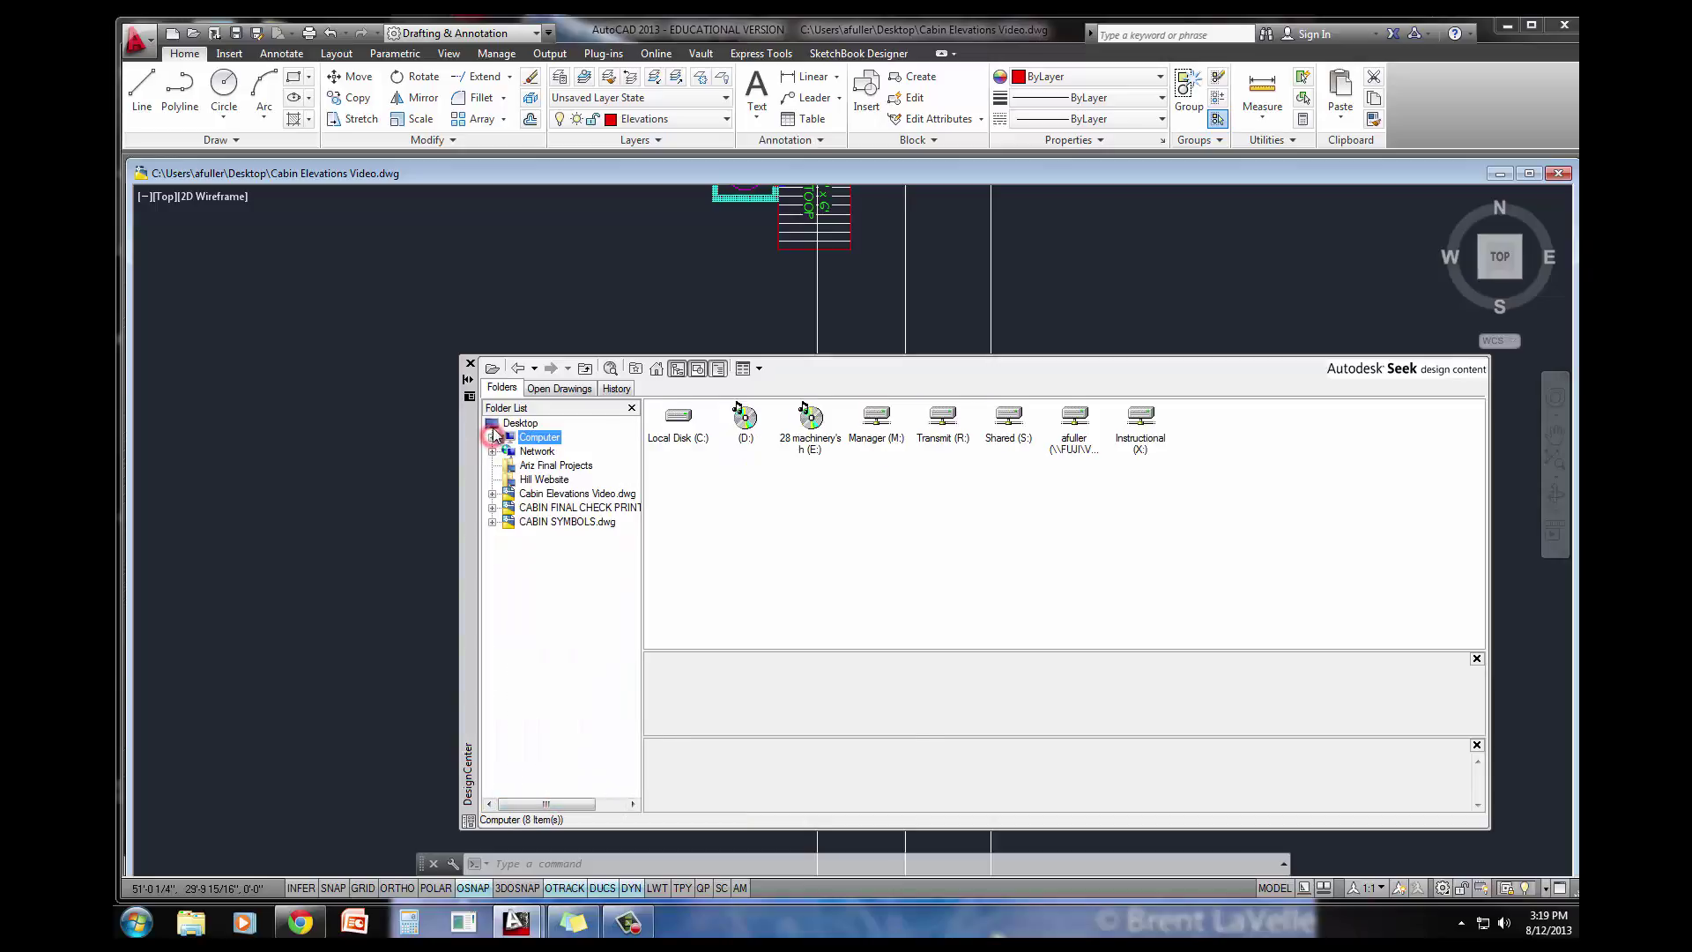
left_click(538, 507)
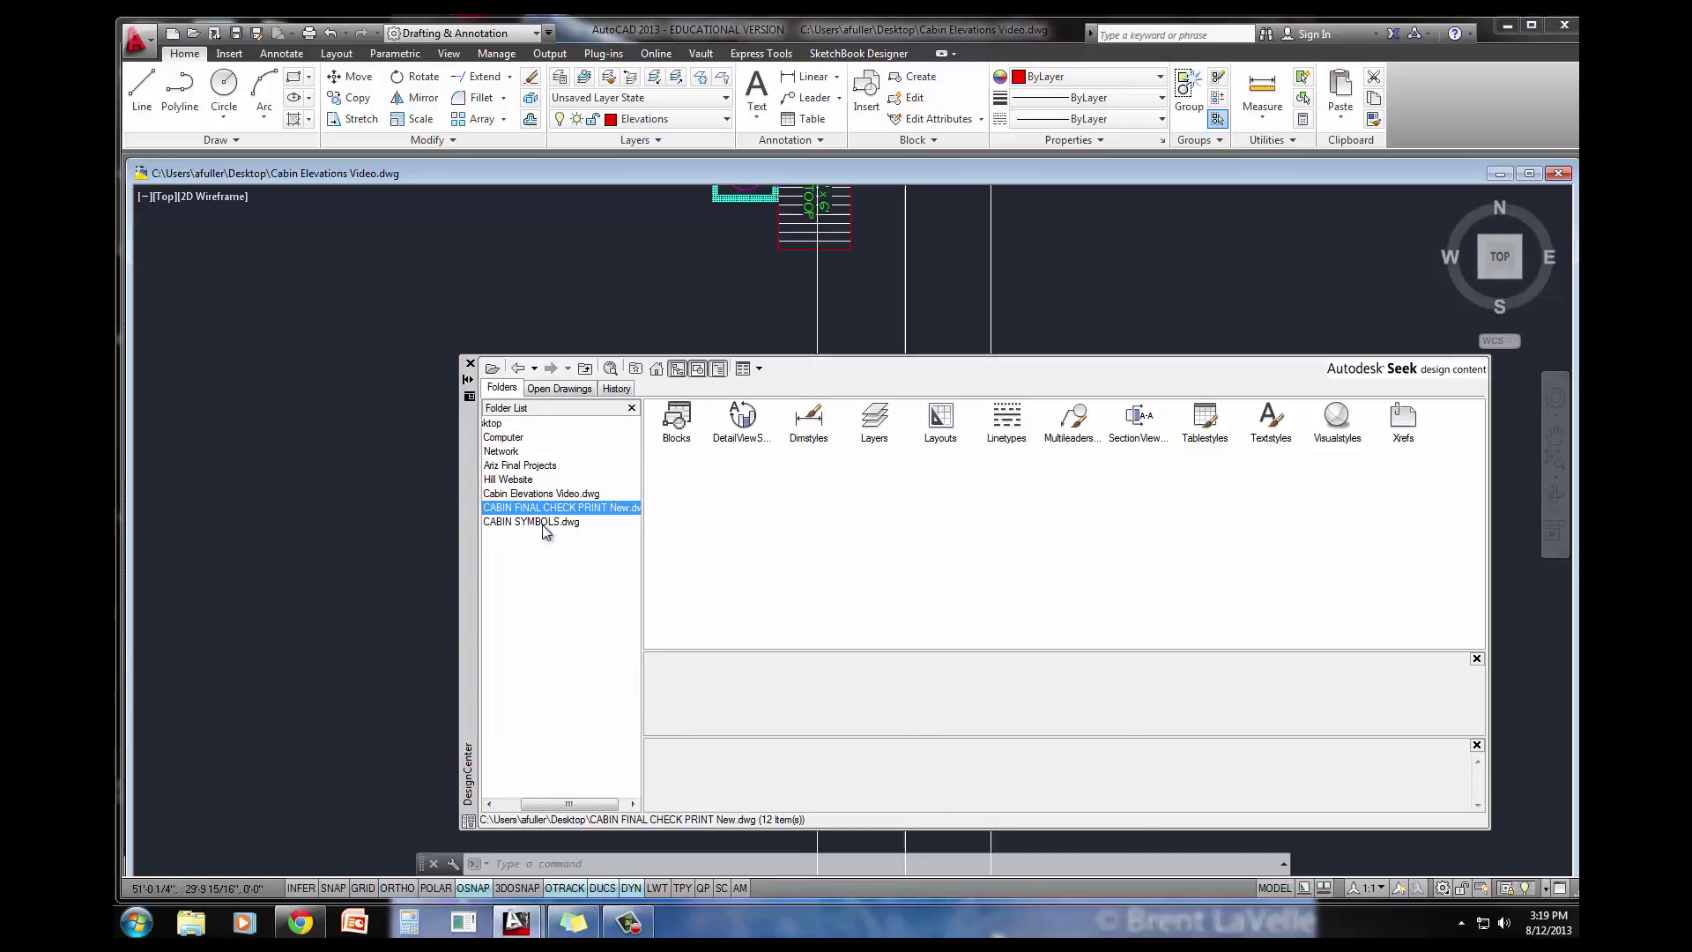
left_click(543, 522)
double_click(676, 434)
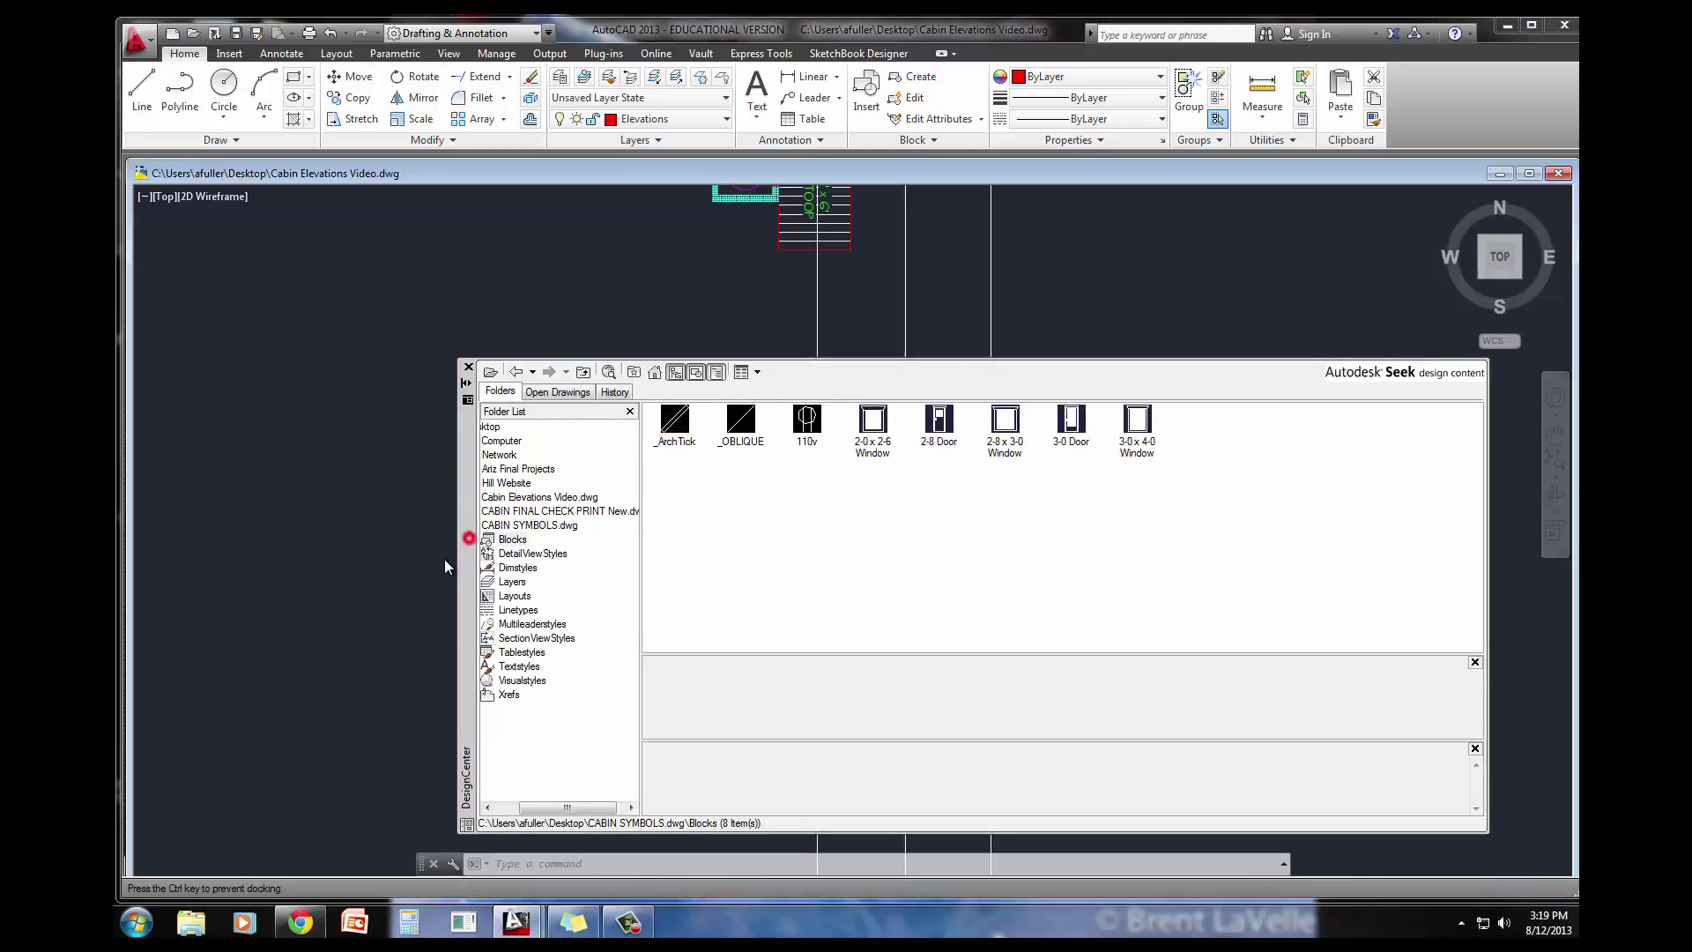
Set DesignCenter to auto-hide and bring the floor plan and roof elevation into view
mouse_move(467, 544)
left_mouse_down()
mouse_move(253, 417)
mouse_move(204, 418)
left_mouse_up()
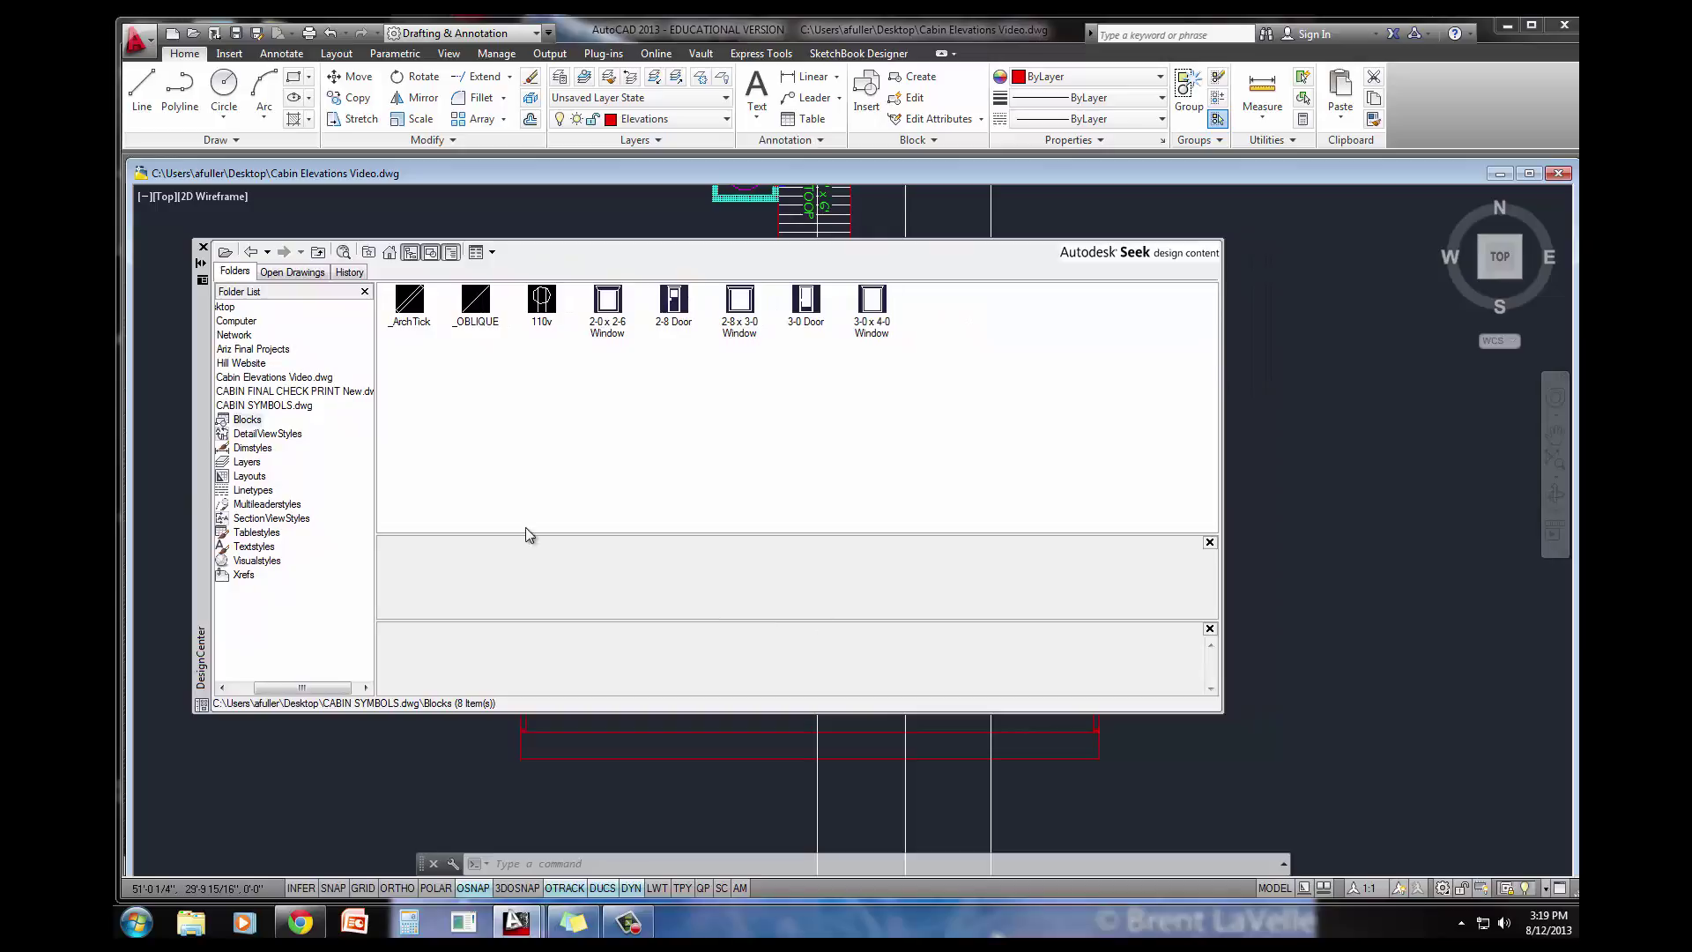
left_click(201, 265)
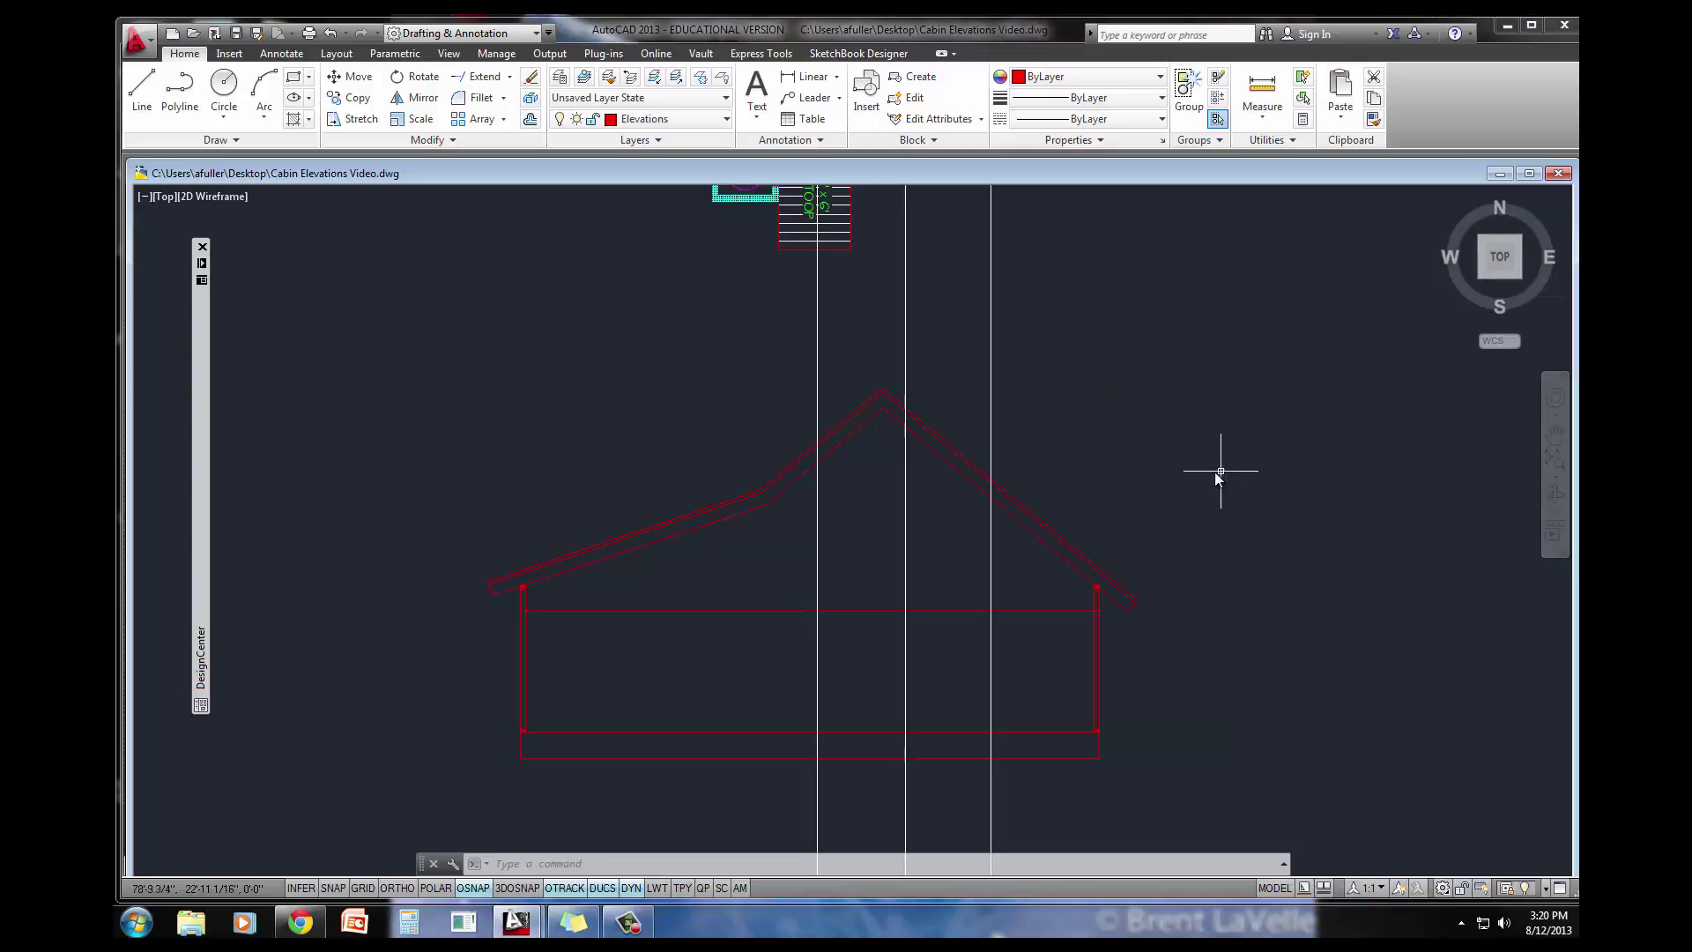
middle_click_drag(899, 389, 881, 617)
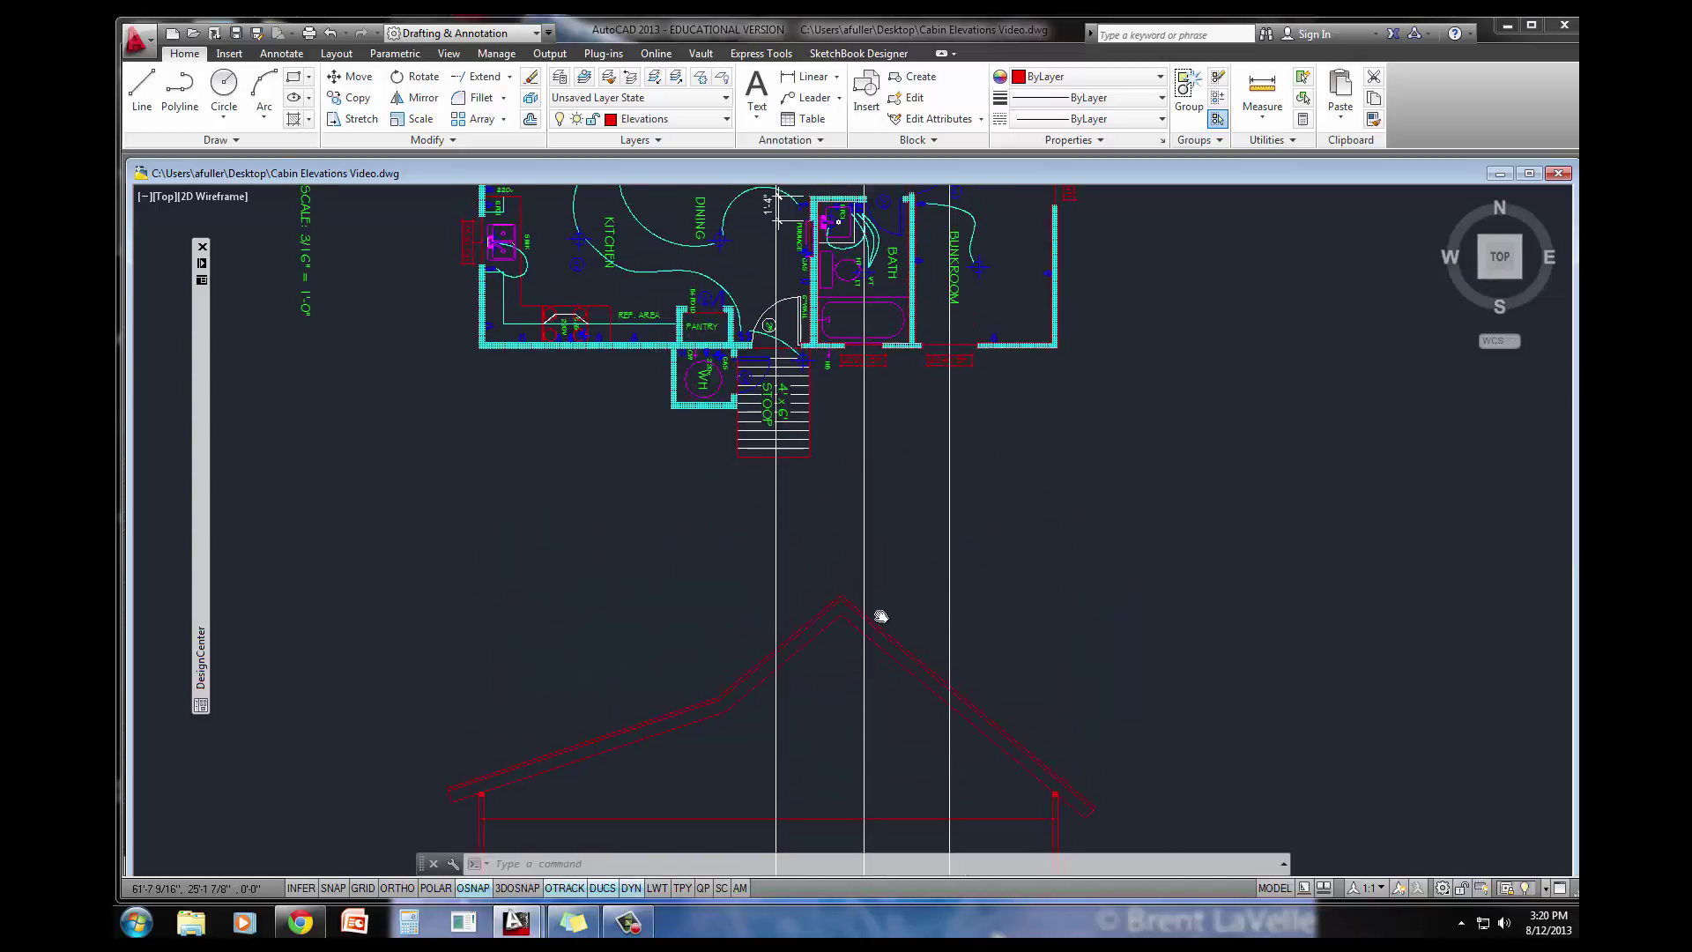
scroll(912, 437, "up", 2)
scroll(912, 509, "down", 2)
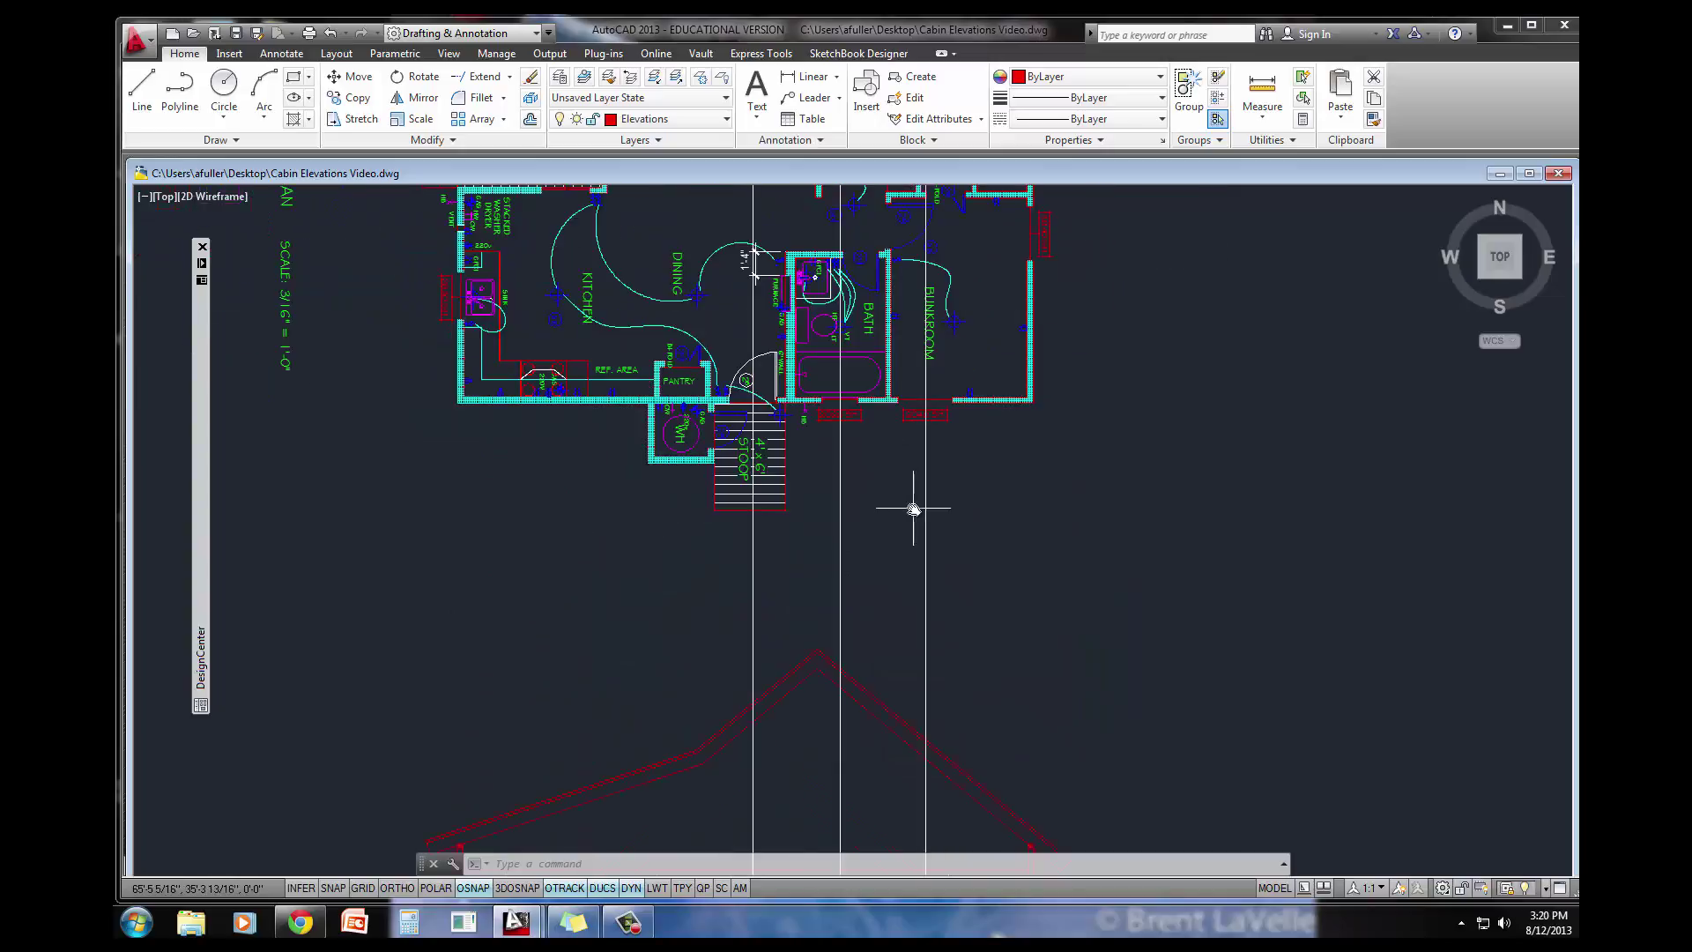
middle_click_drag(913, 508, 904, 299)
middle_click_drag(687, 480, 662, 423)
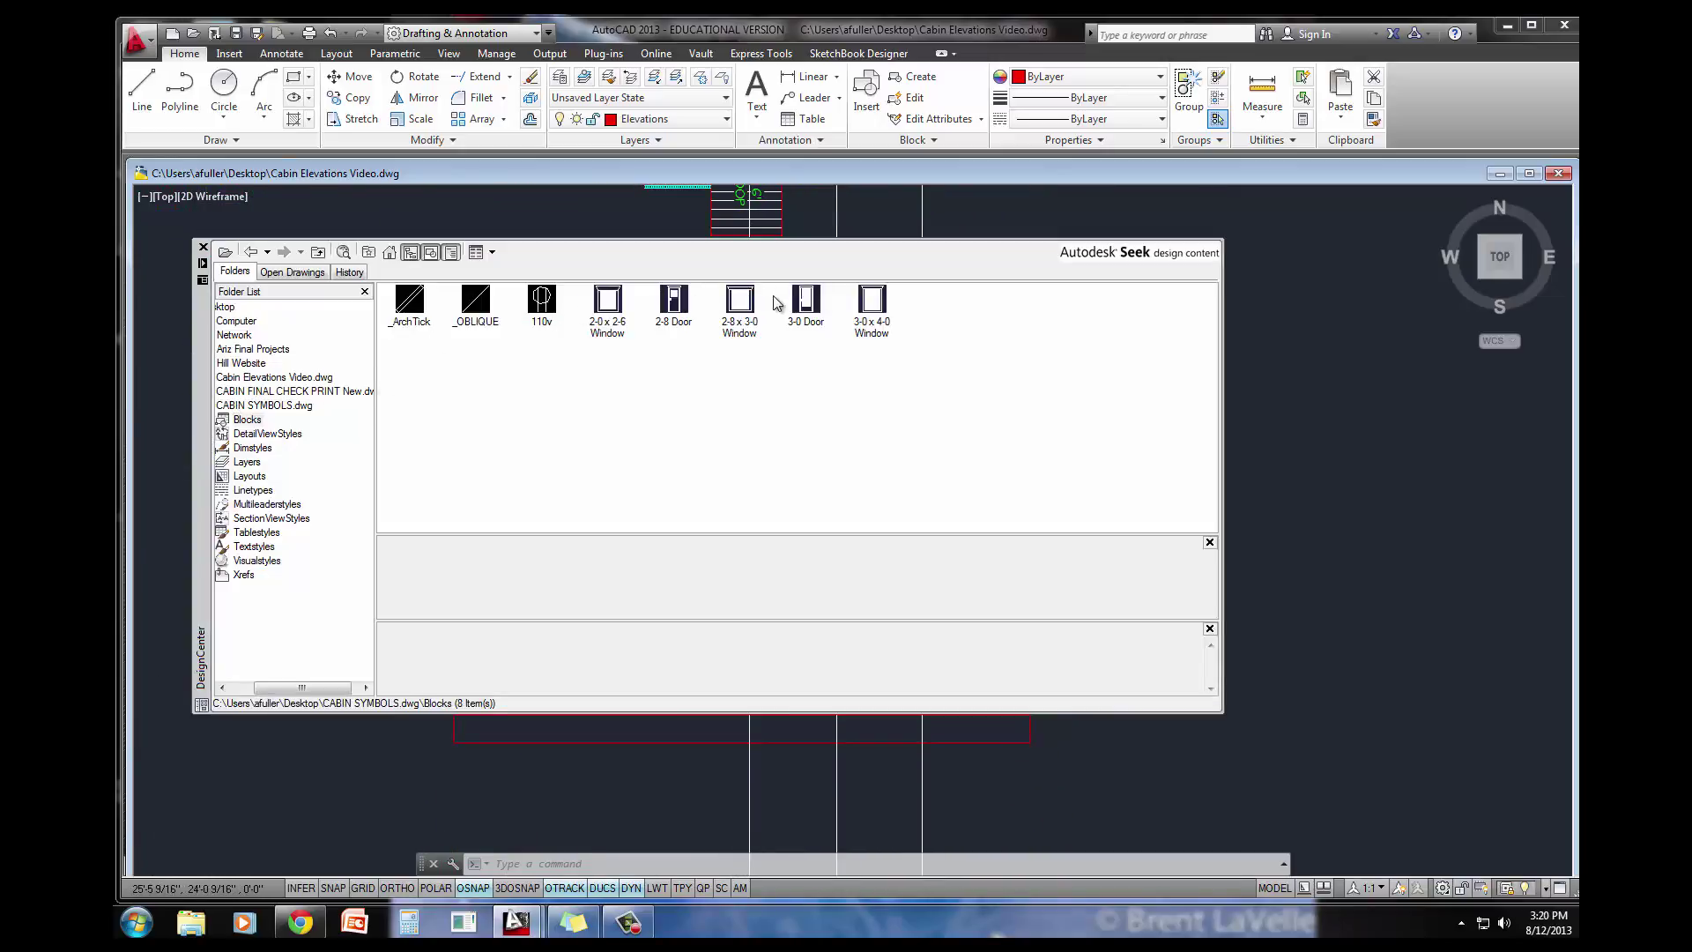
Drag the 3-0 x 4-0 Window, 2-8 Door and 2-0 x 2-6 Window blocks beside the elevation
left_click_drag(870, 307, 1284, 497)
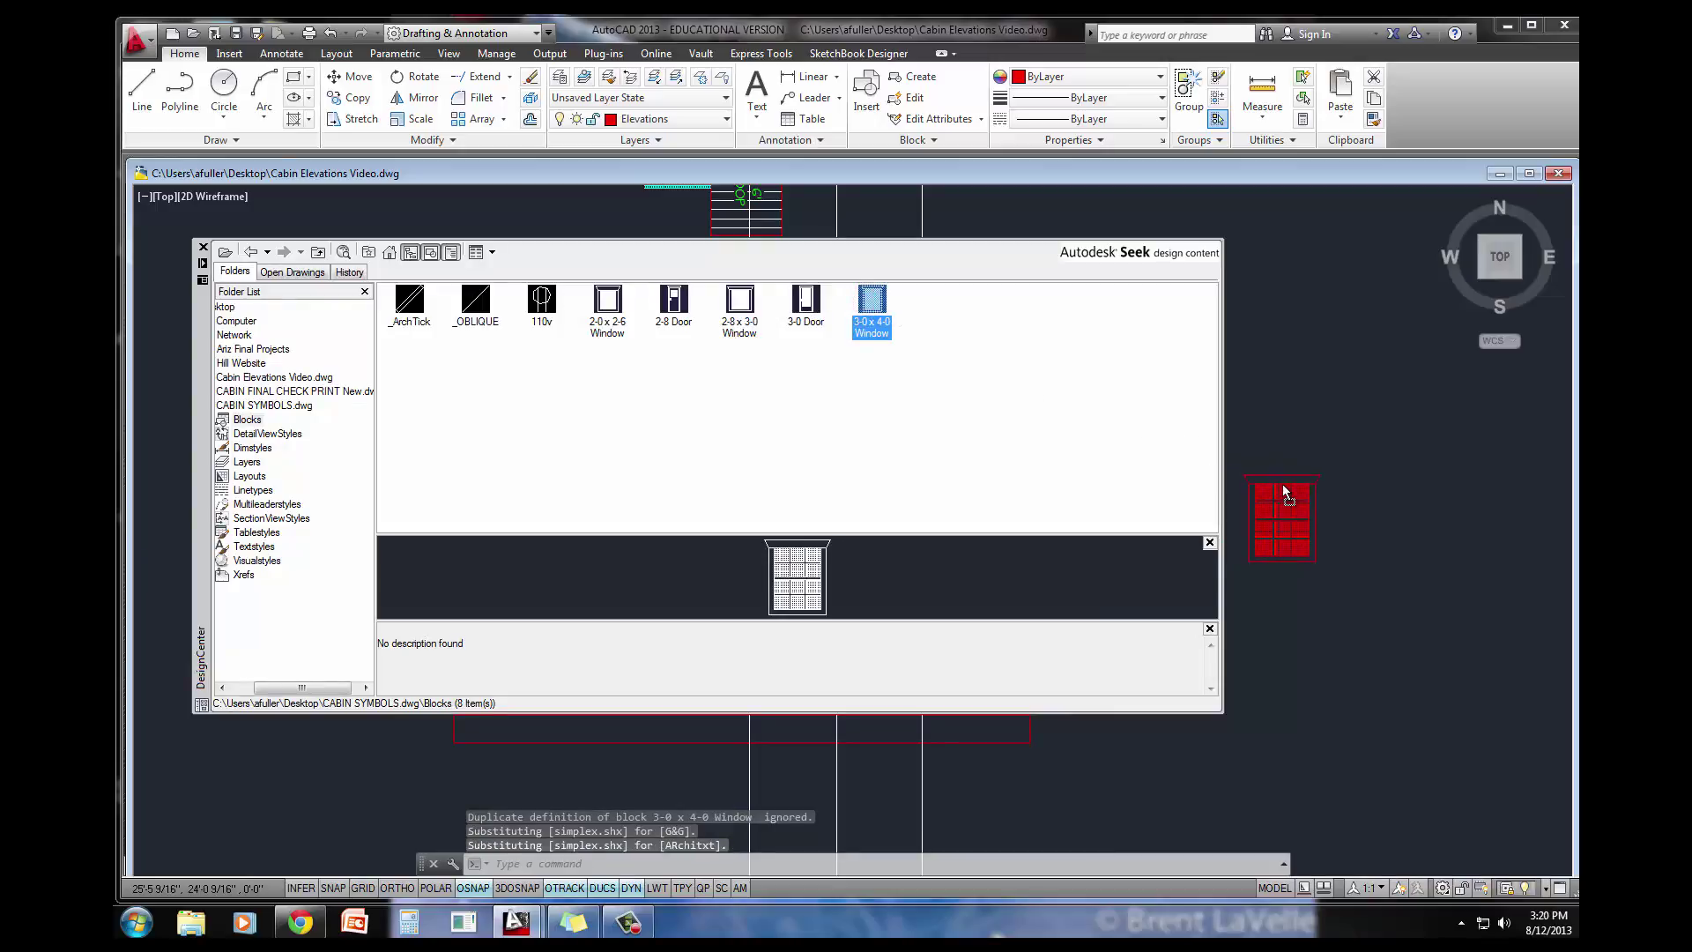
left_click_drag(1283, 486, 1255, 625)
scroll(1186, 638, "up", 2)
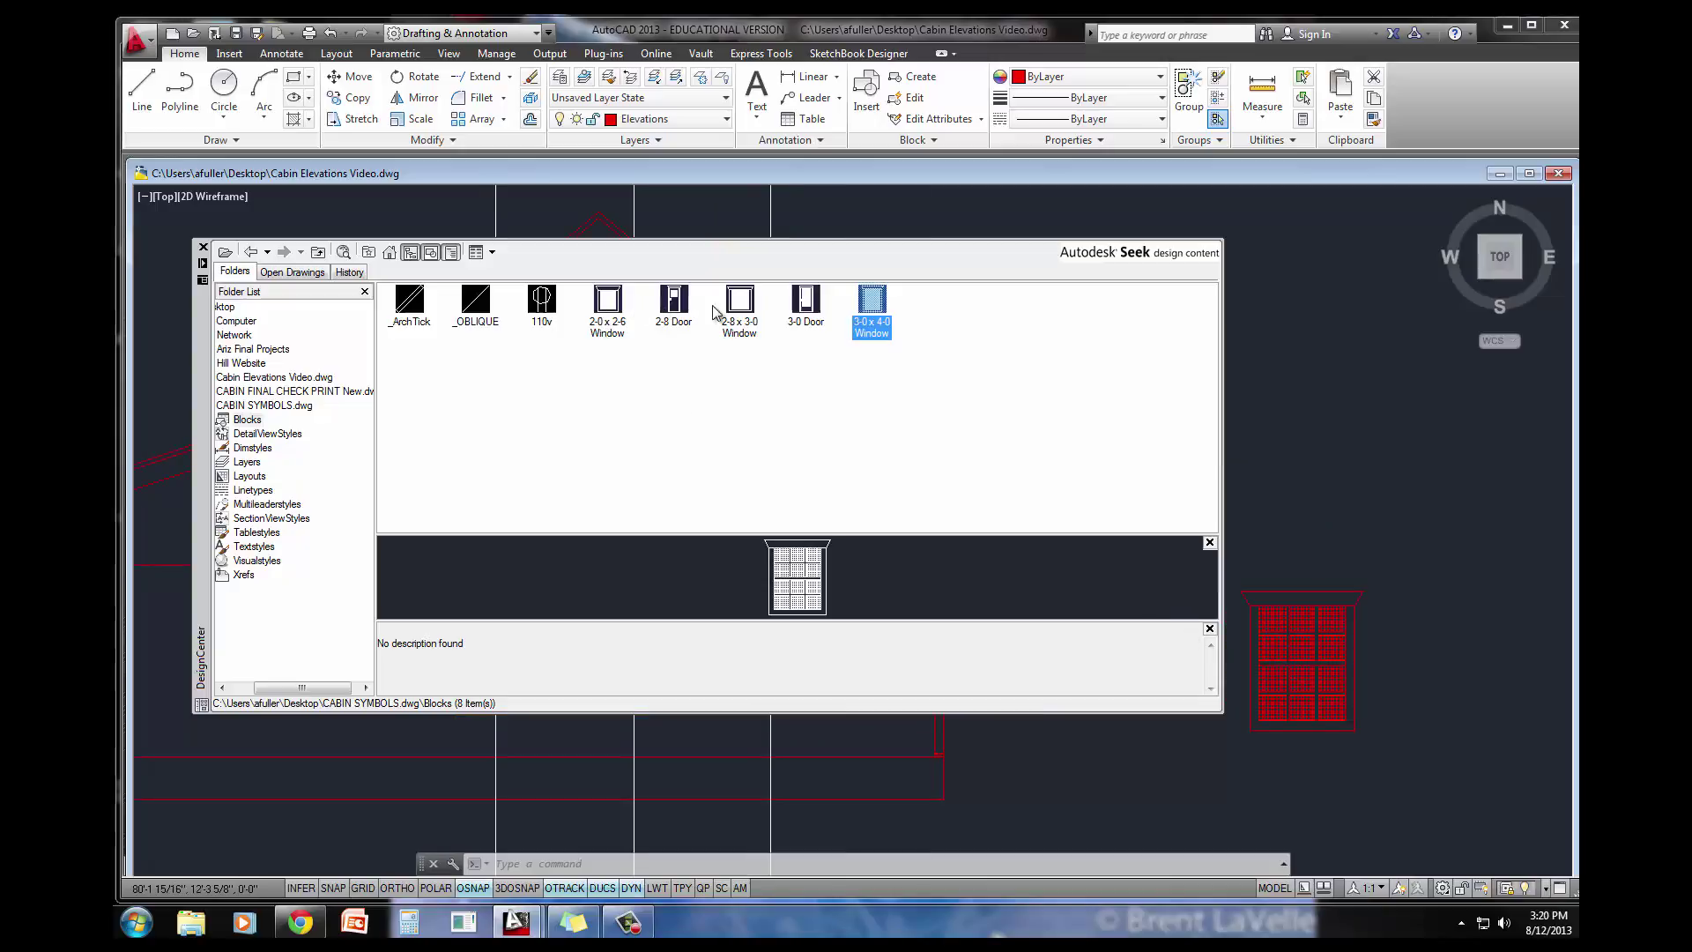
scroll(1389, 604, "down", 2)
scroll(1151, 496, "down", 1)
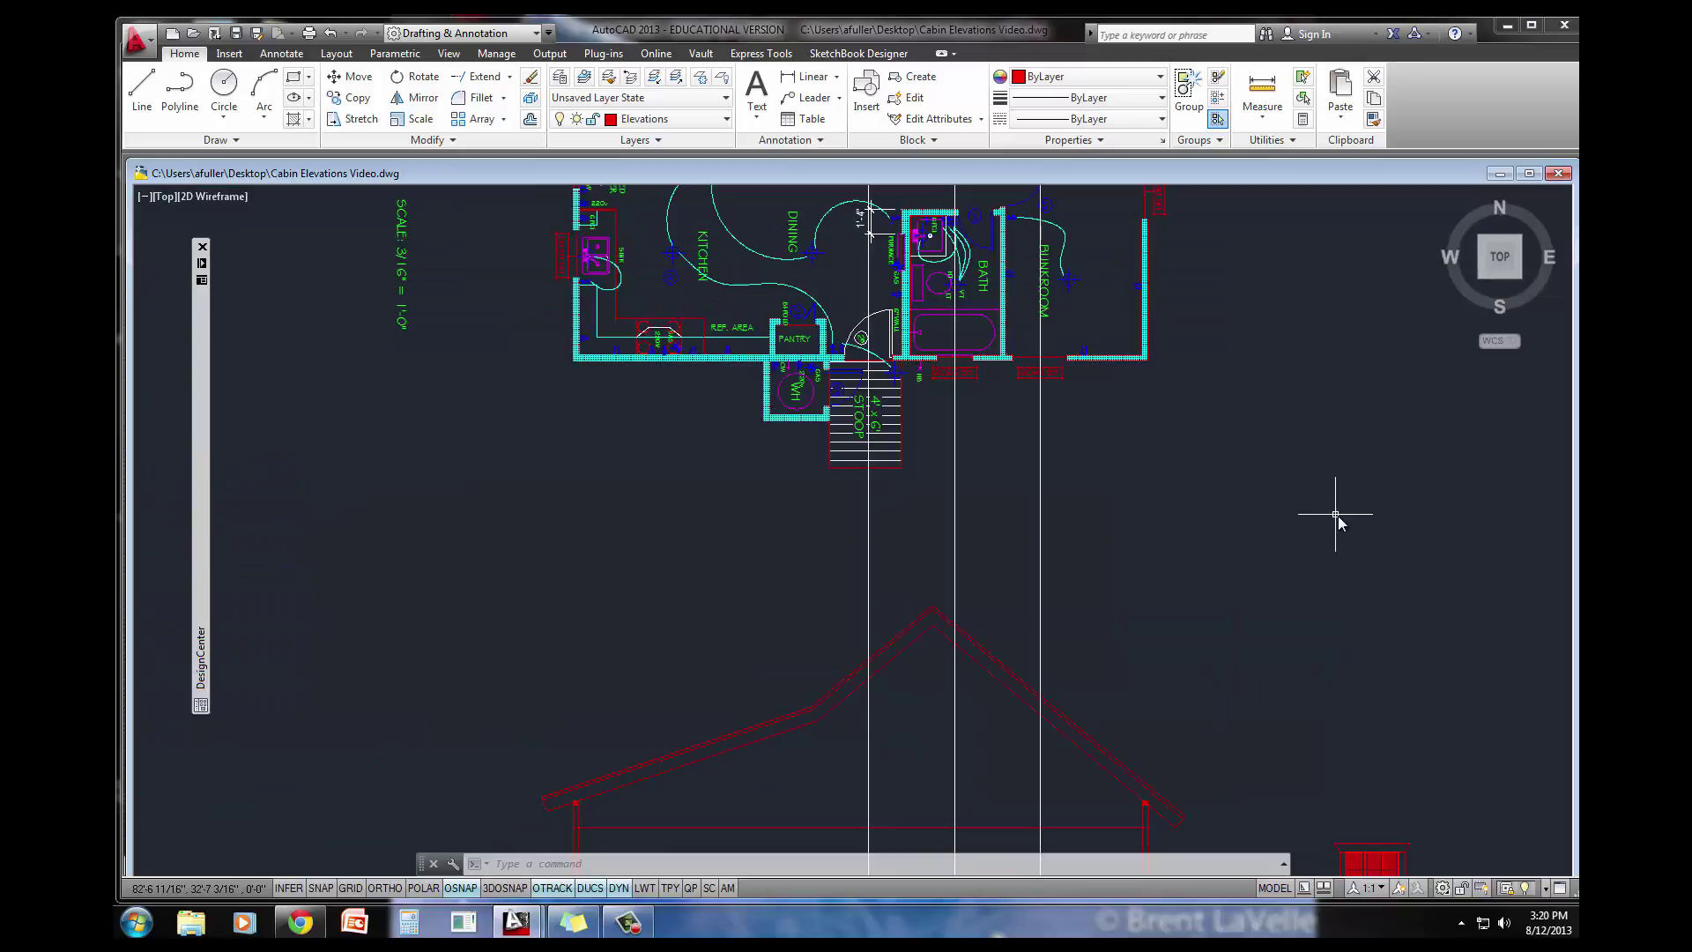
scroll(1032, 407, "up", 1)
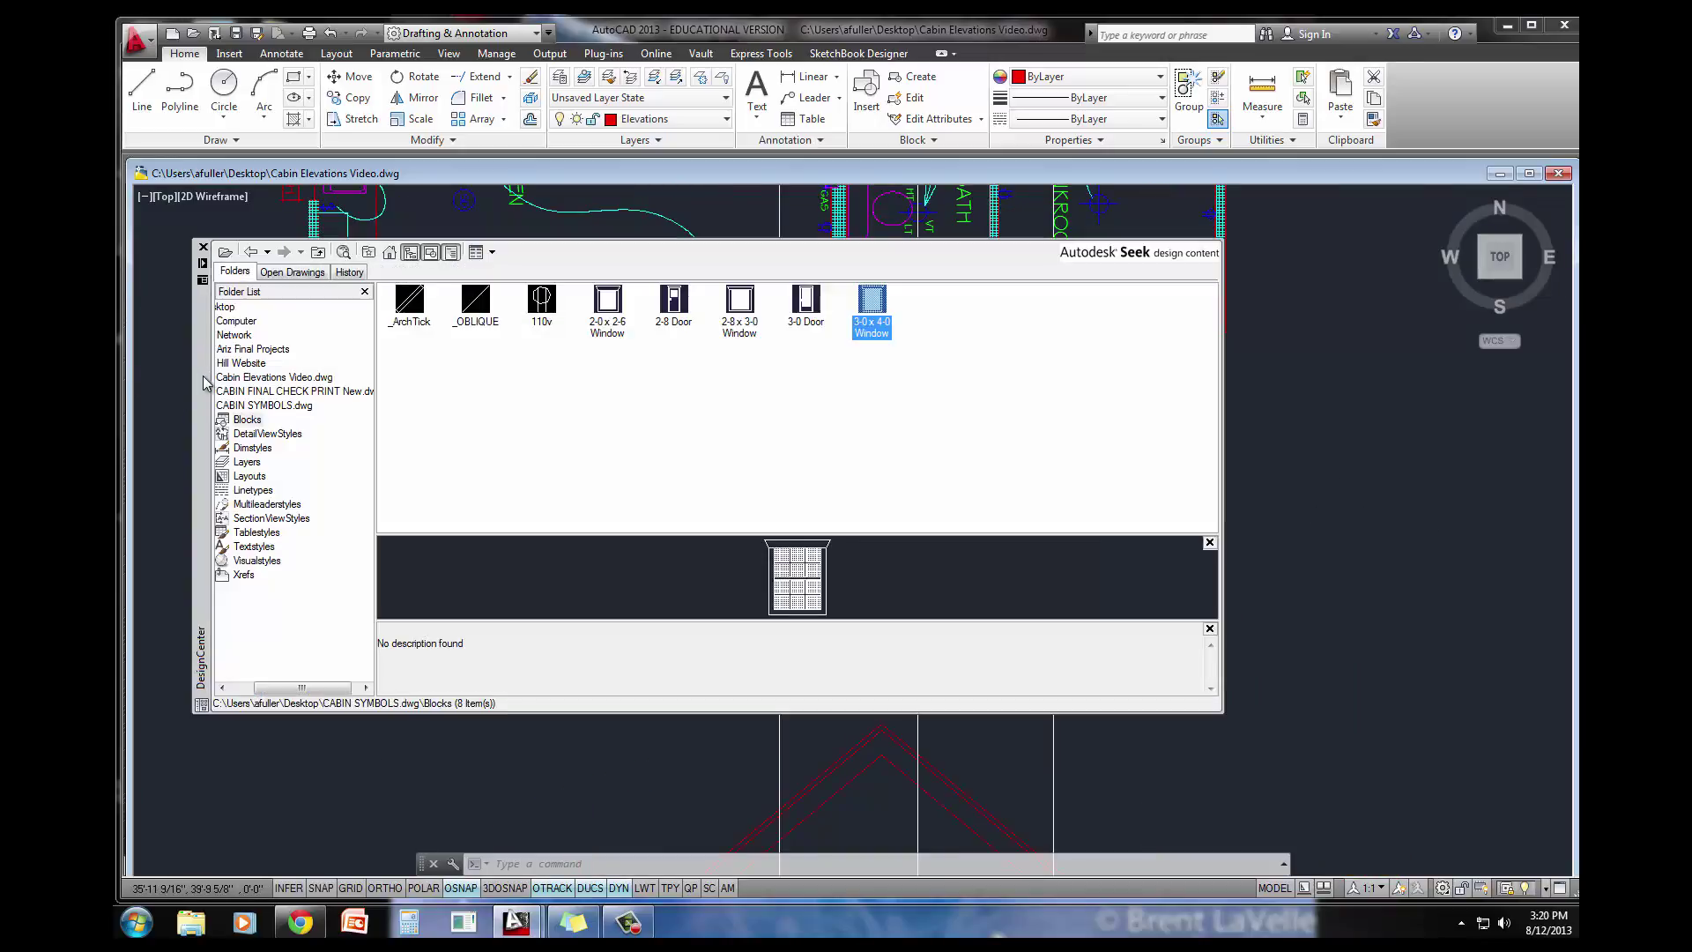
left_click_drag(678, 305, 1332, 437)
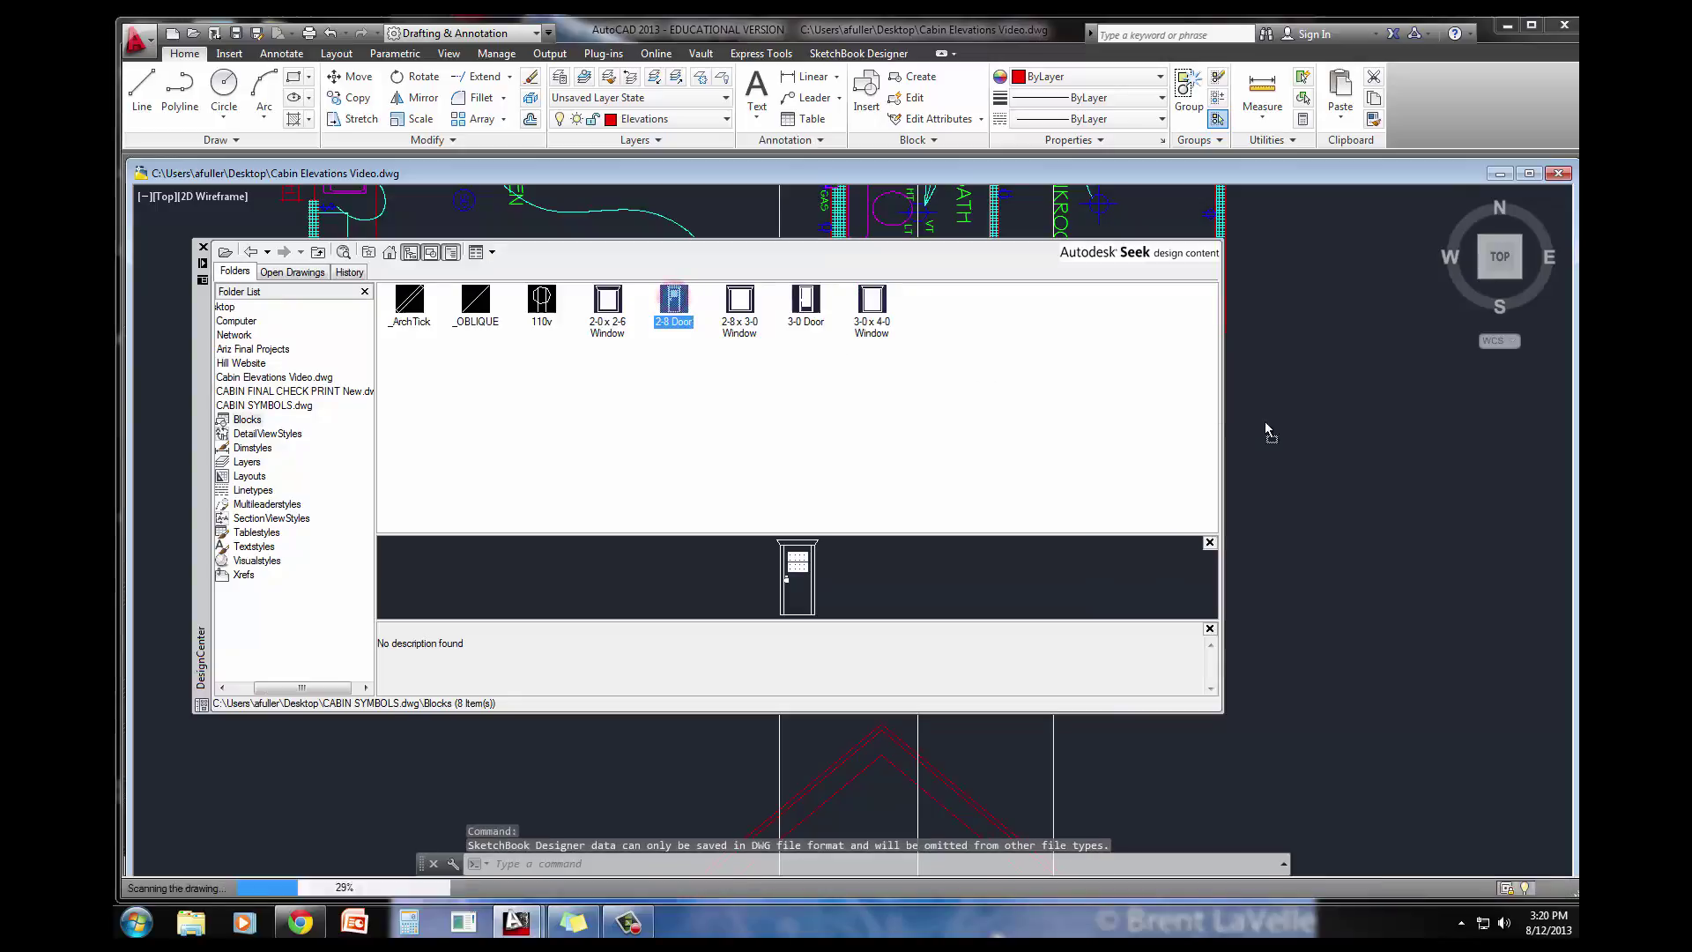
left_click_drag(607, 304, 1339, 614)
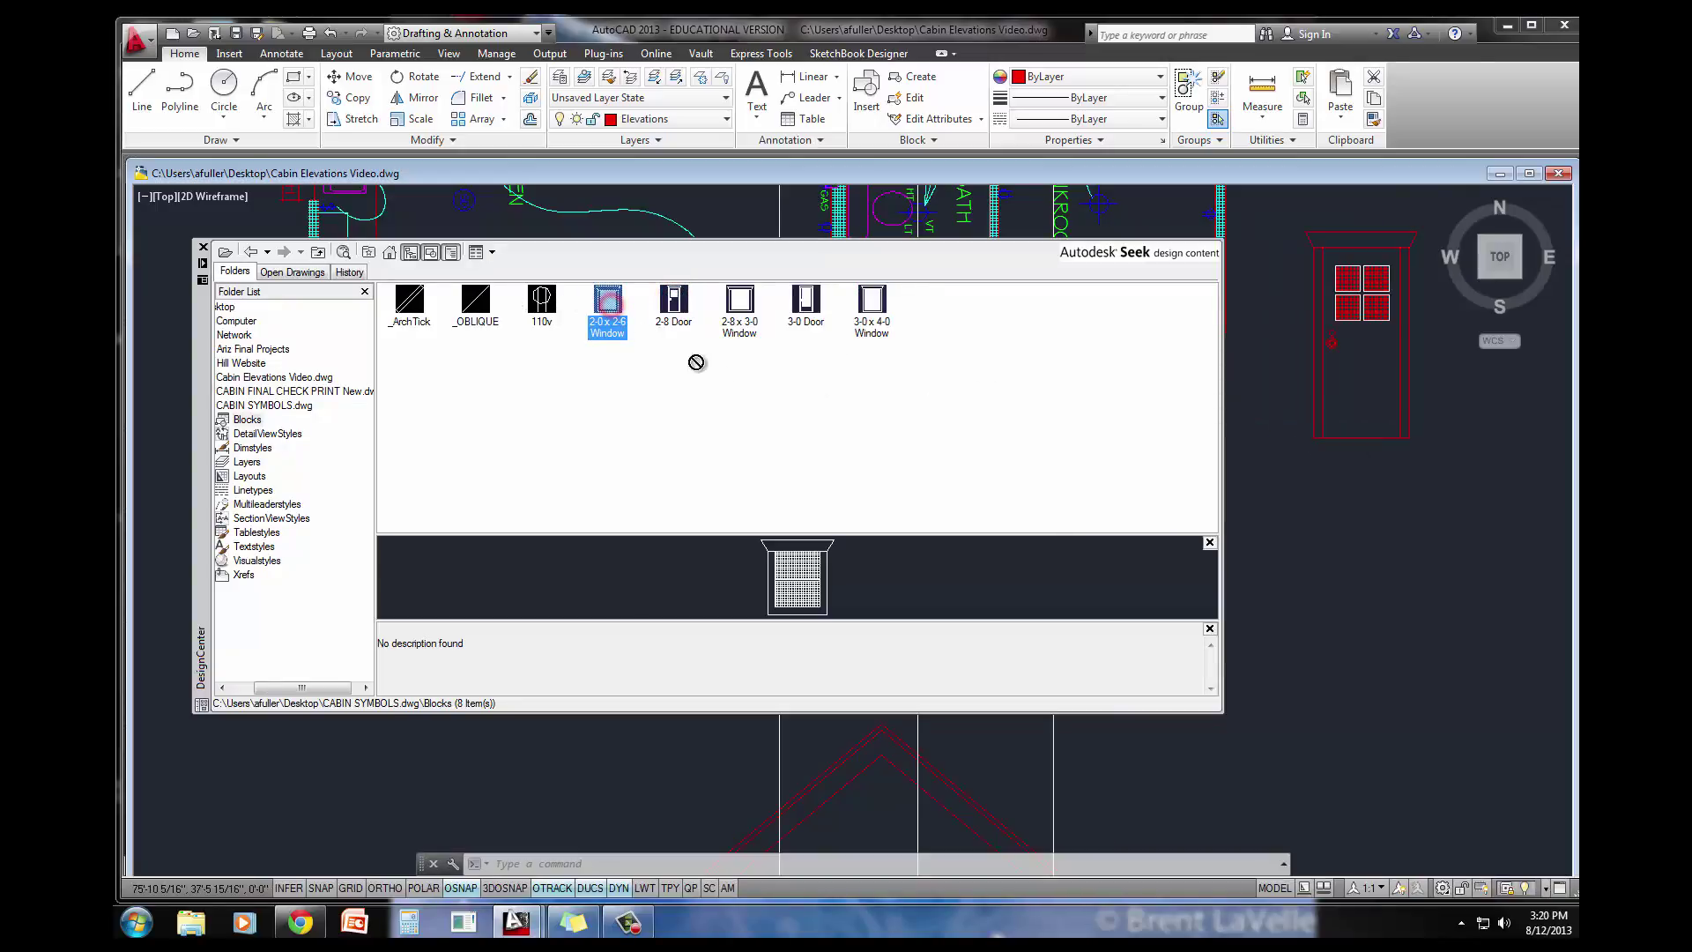
scroll(347, 257, "down", 2)
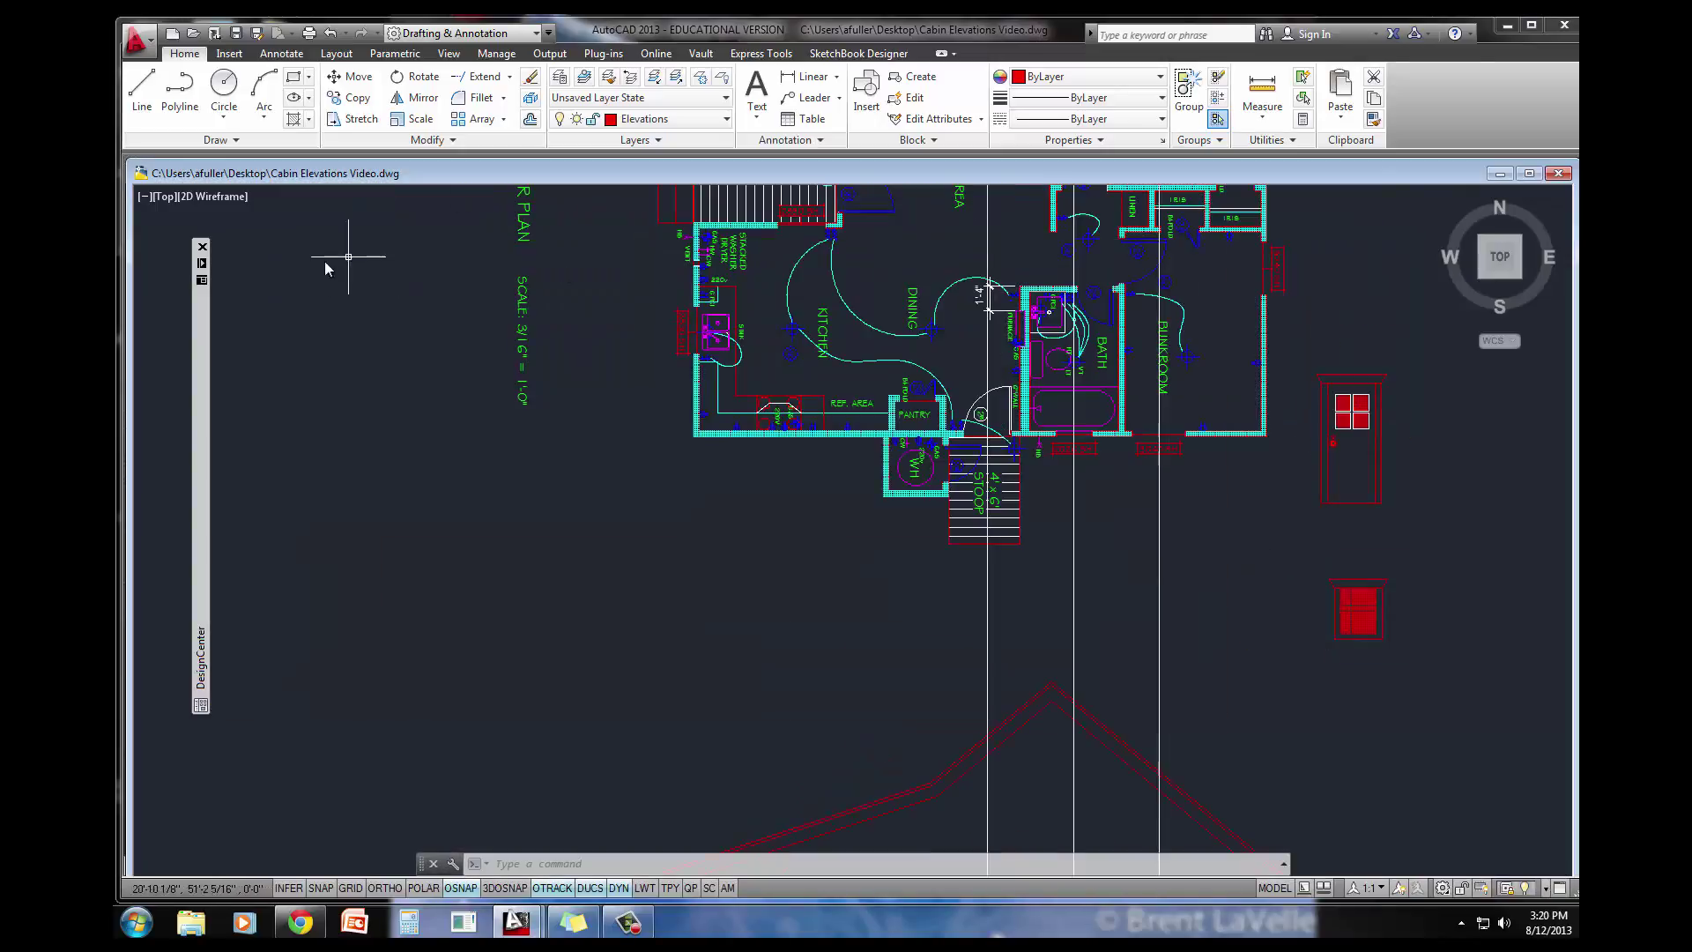
scroll(604, 674, "down", 2)
scroll(821, 693, "down", 2)
scroll(821, 694, "up", 3)
Move the large window onto the right projection line and the small window onto the middle one
left_click(980, 627)
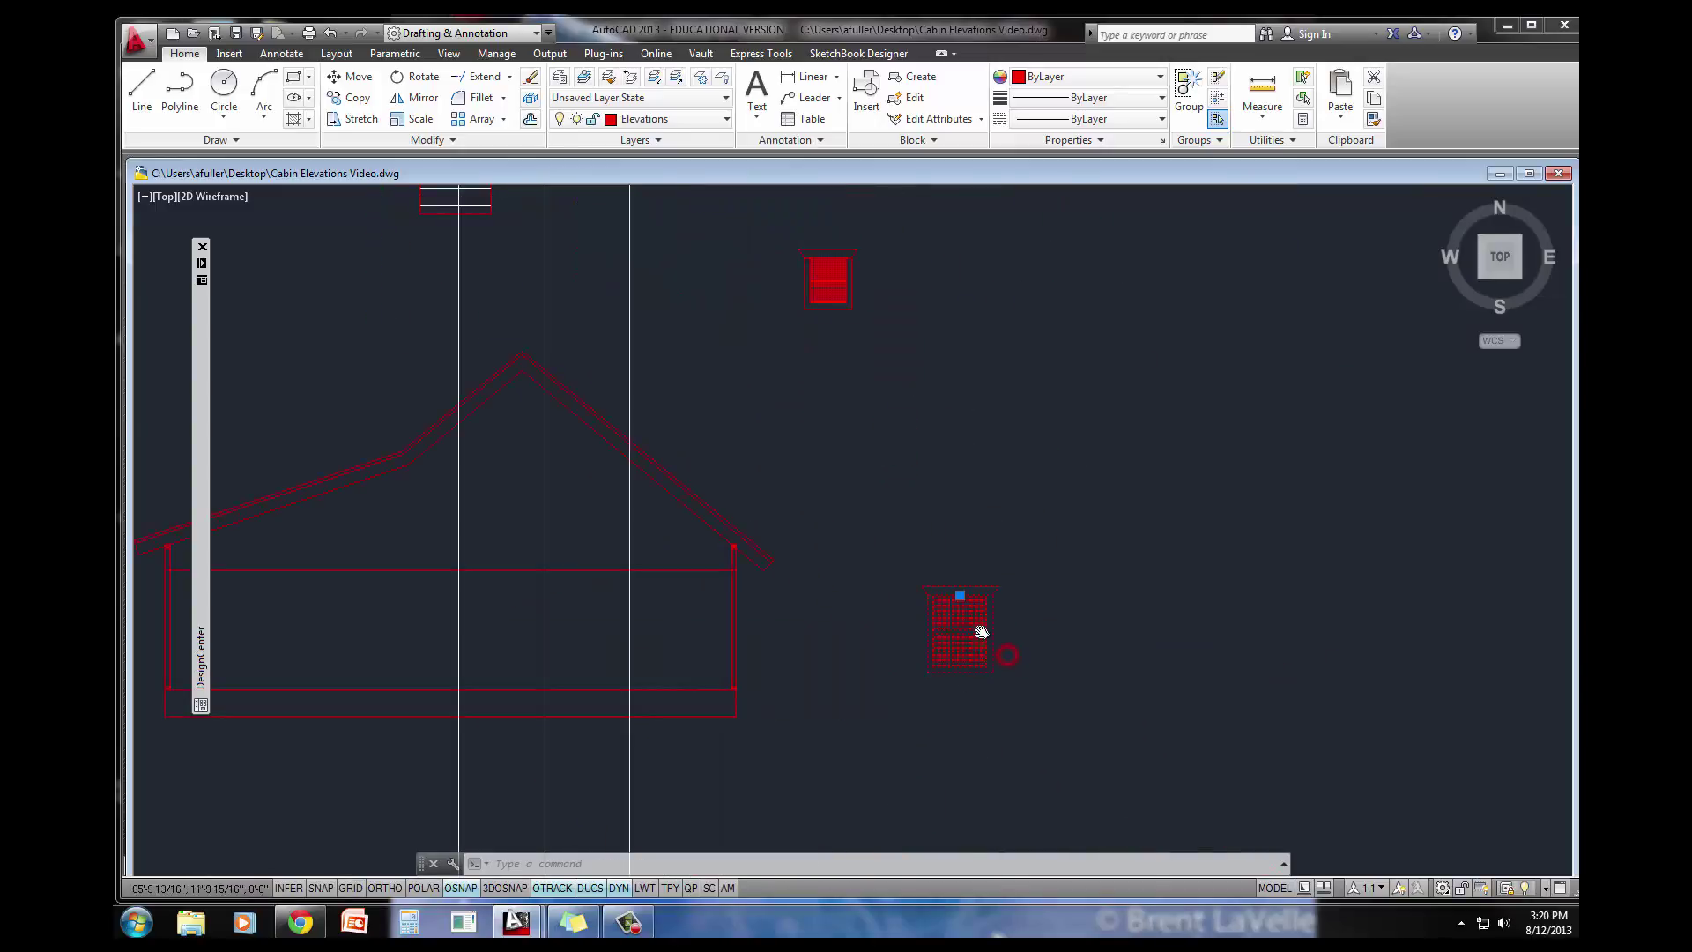
left_click(962, 595)
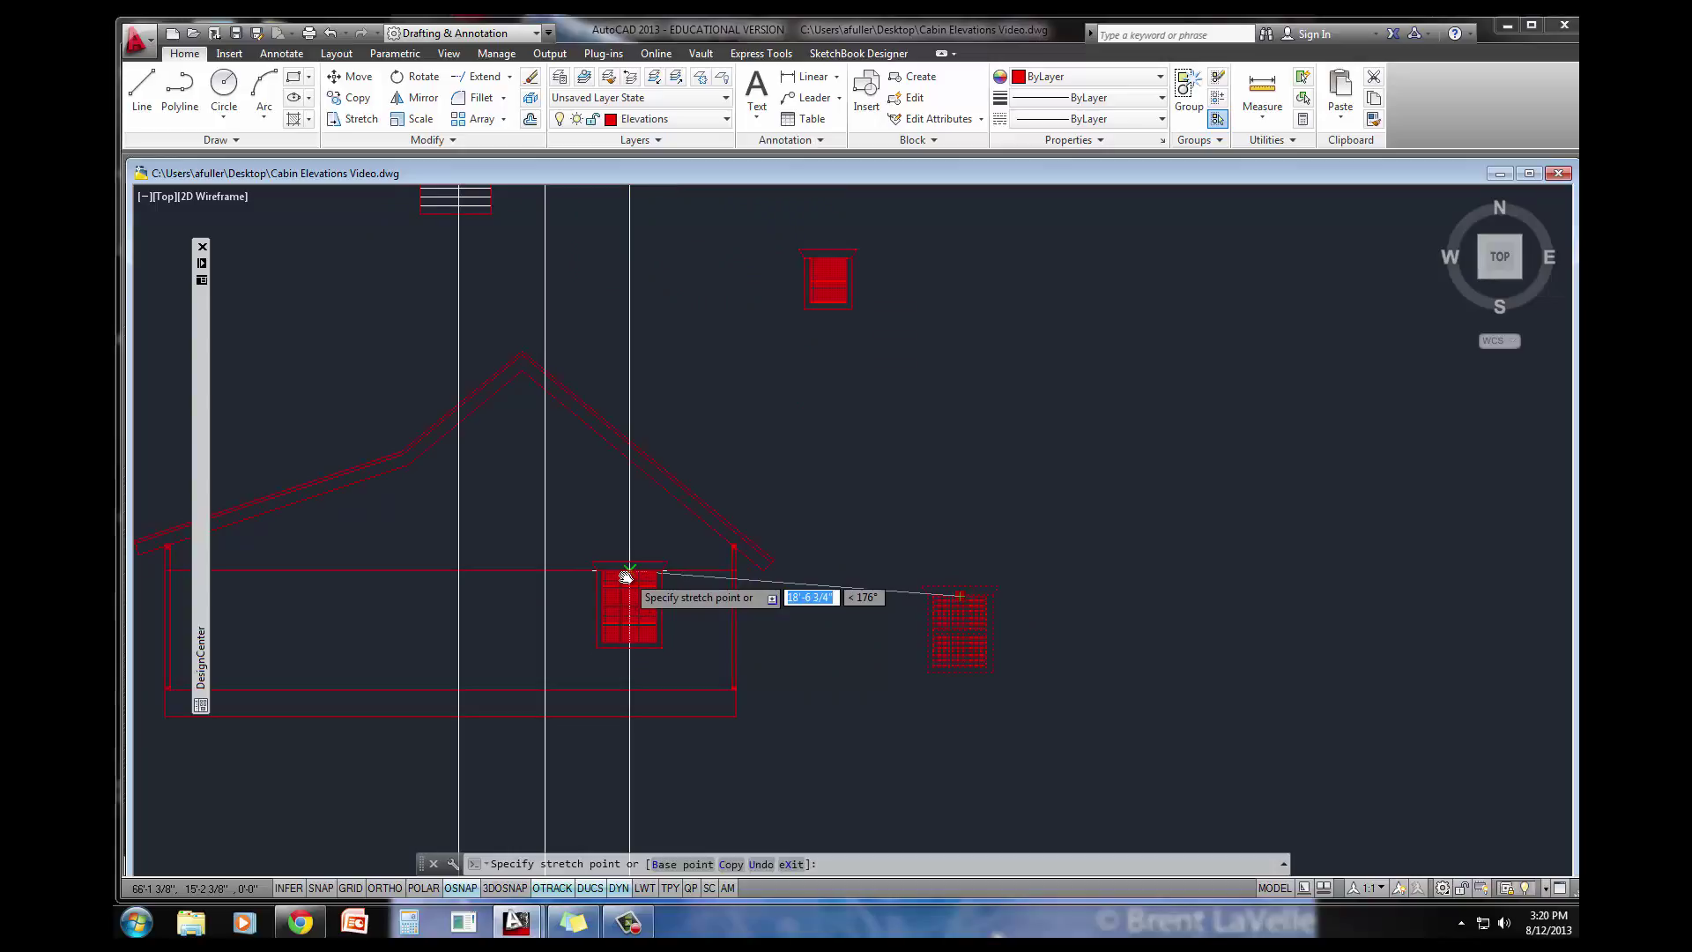
left_click(626, 578)
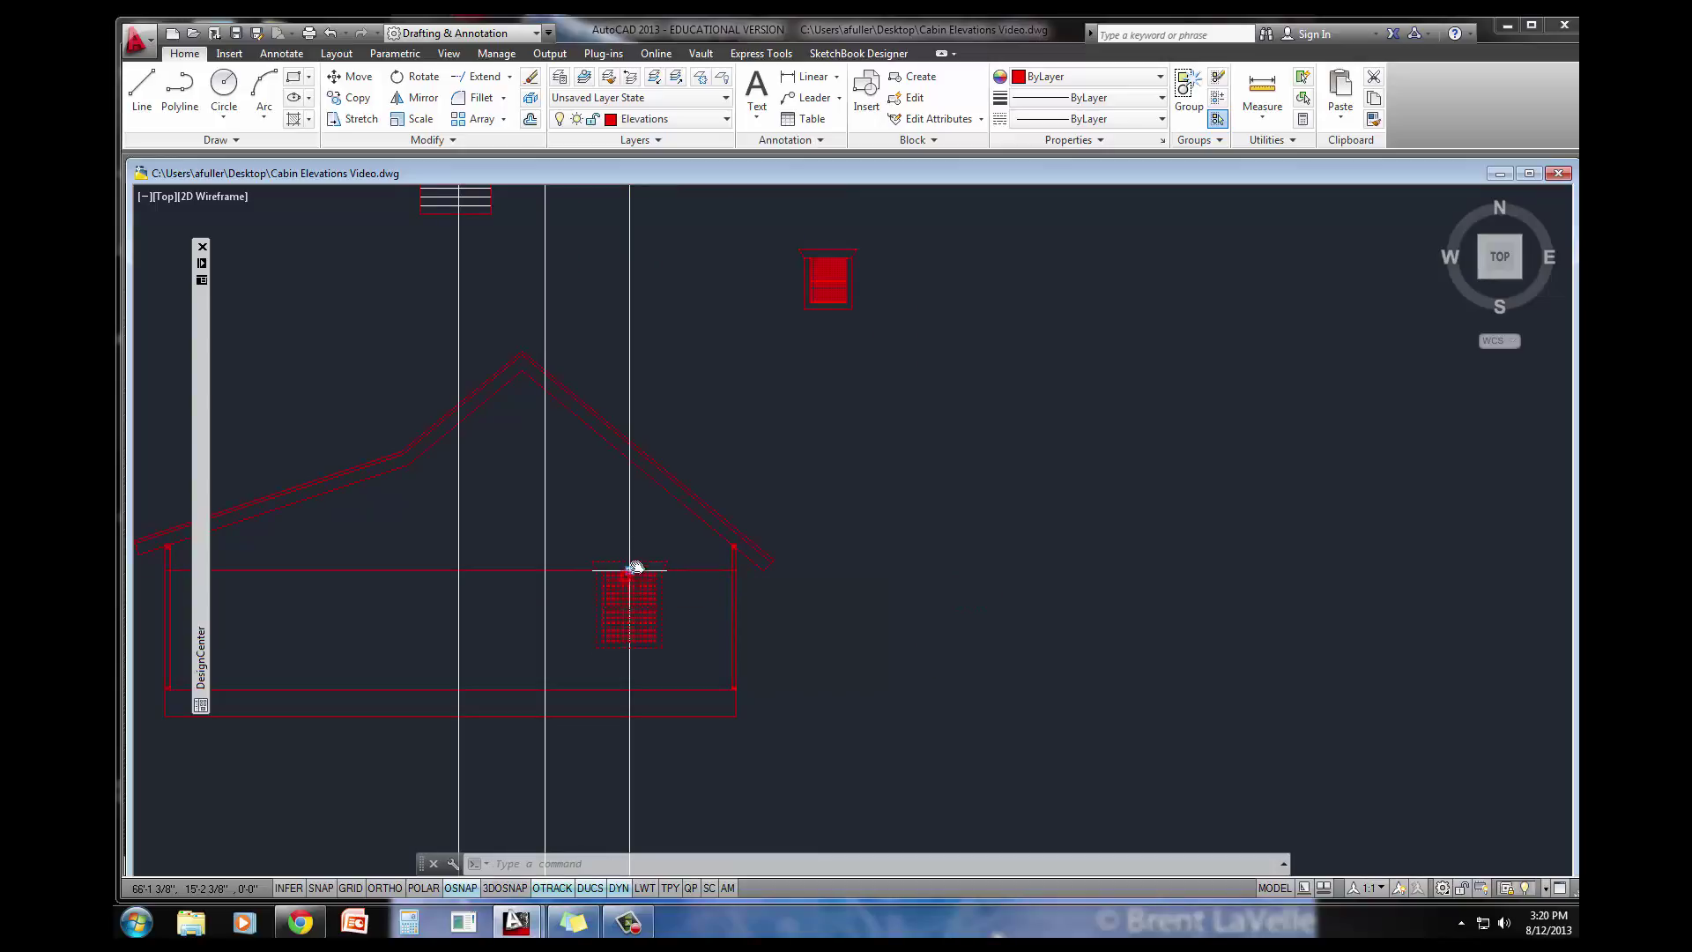
left_click(829, 258)
left_click(544, 574)
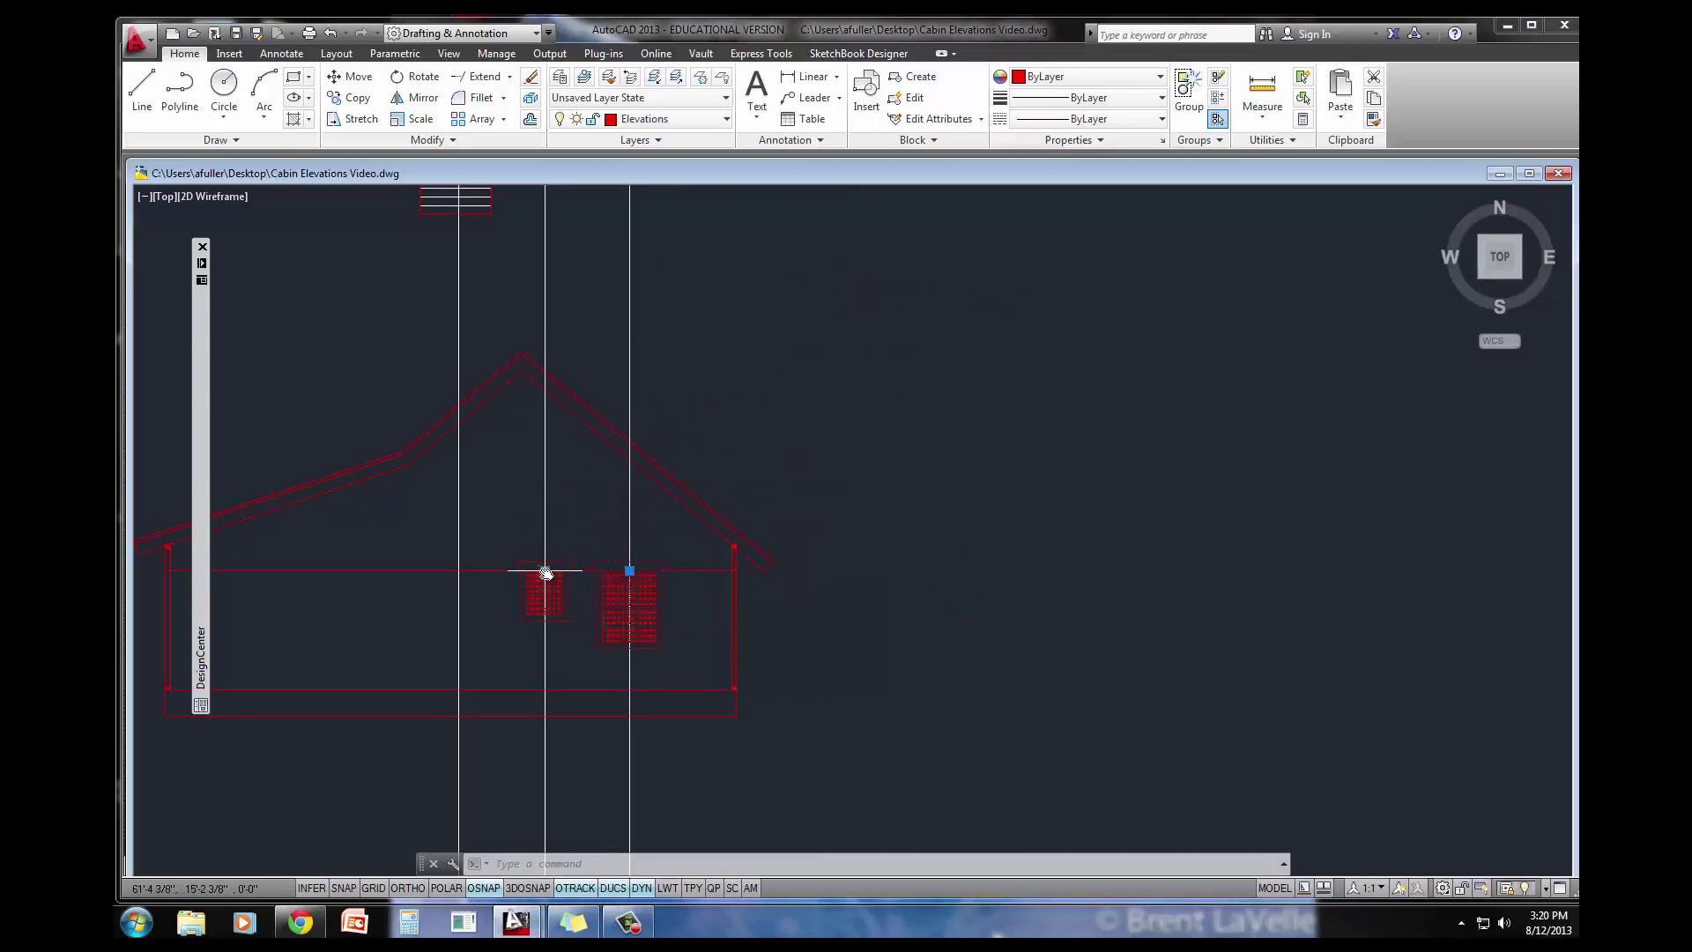
Move the door onto the left projection line at floor level
middle_click_drag(538, 495, 669, 585)
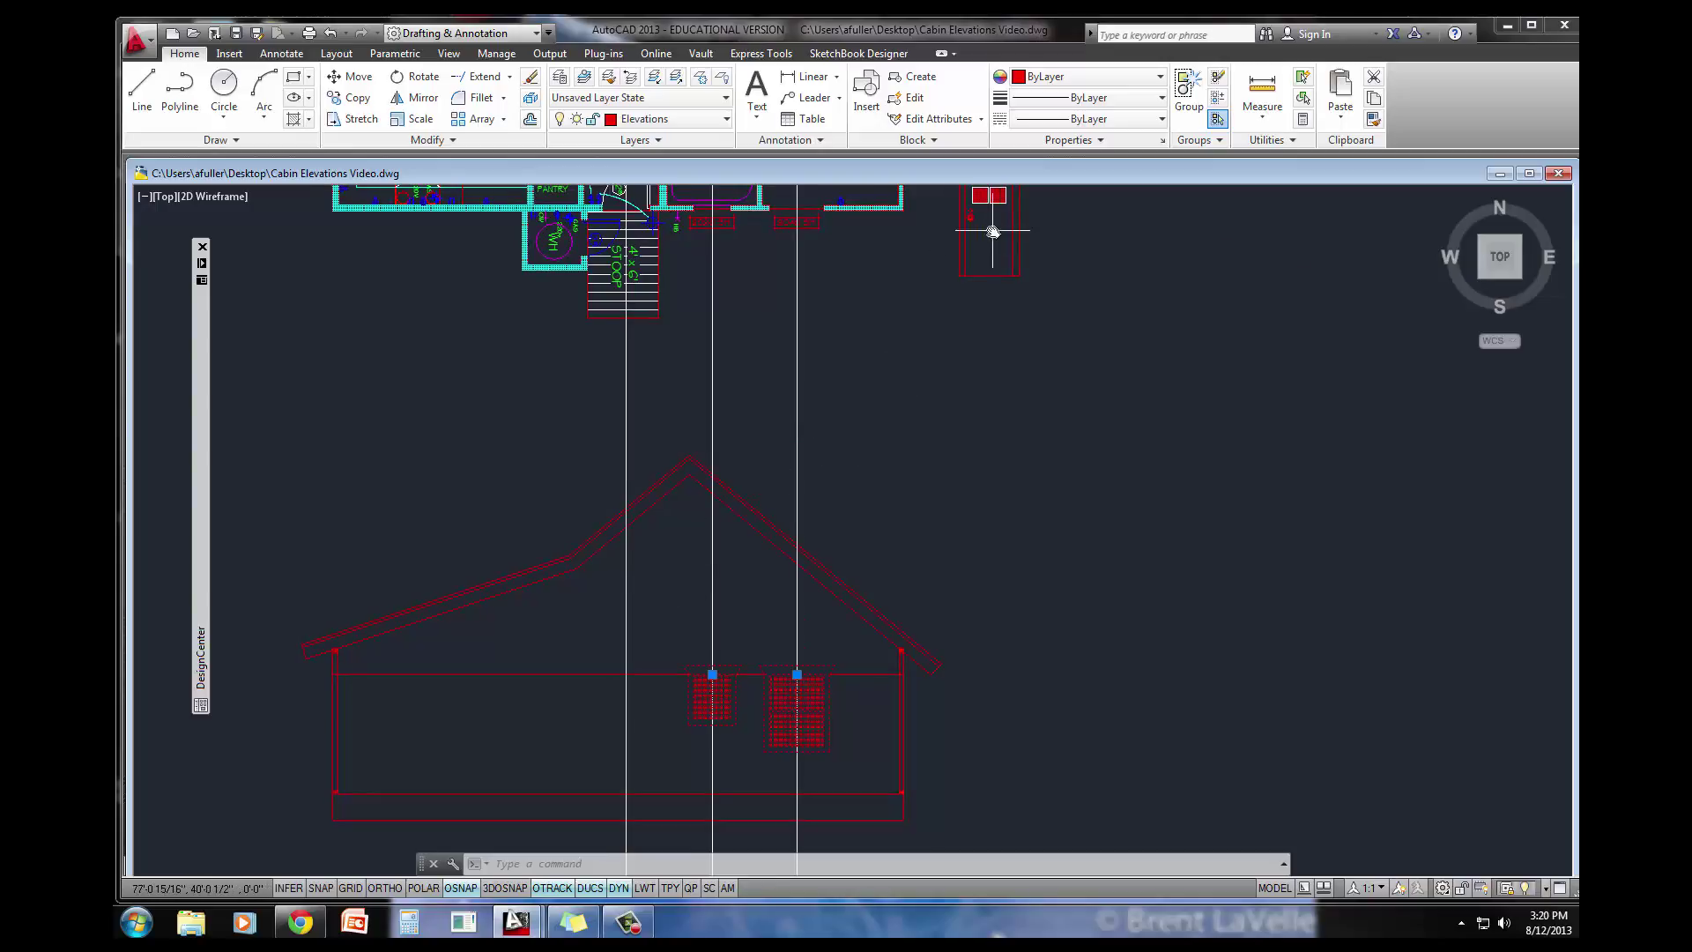
middle_click_drag(933, 292, 923, 423)
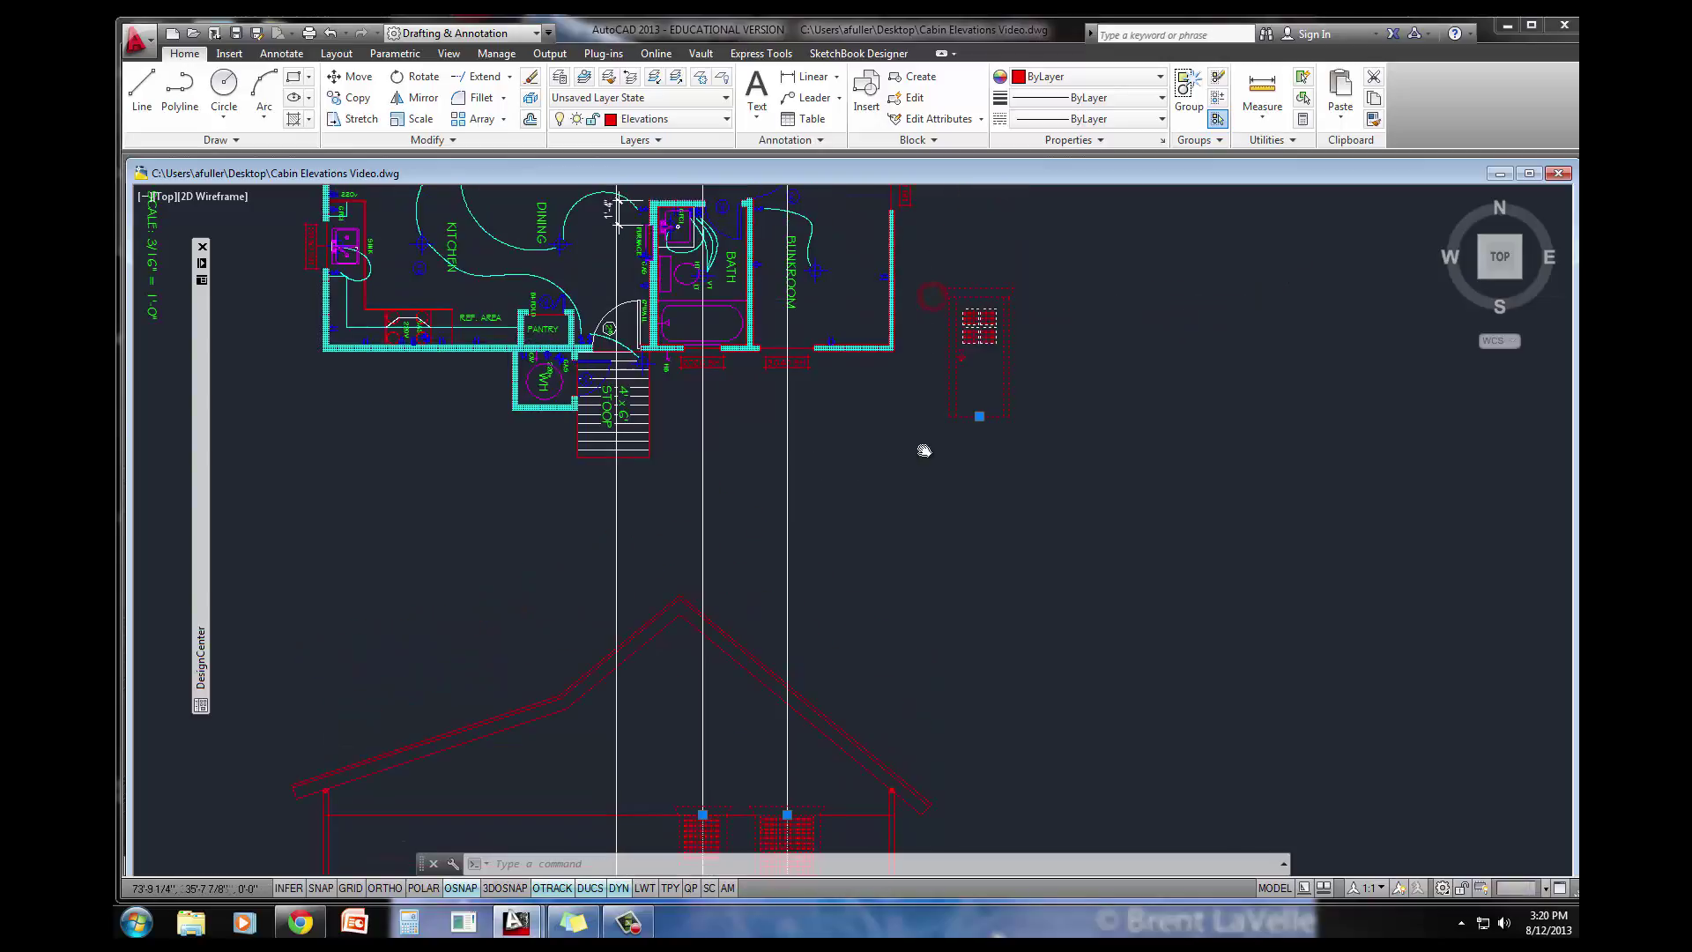
left_click(981, 418)
middle_click_drag(843, 517, 802, 477)
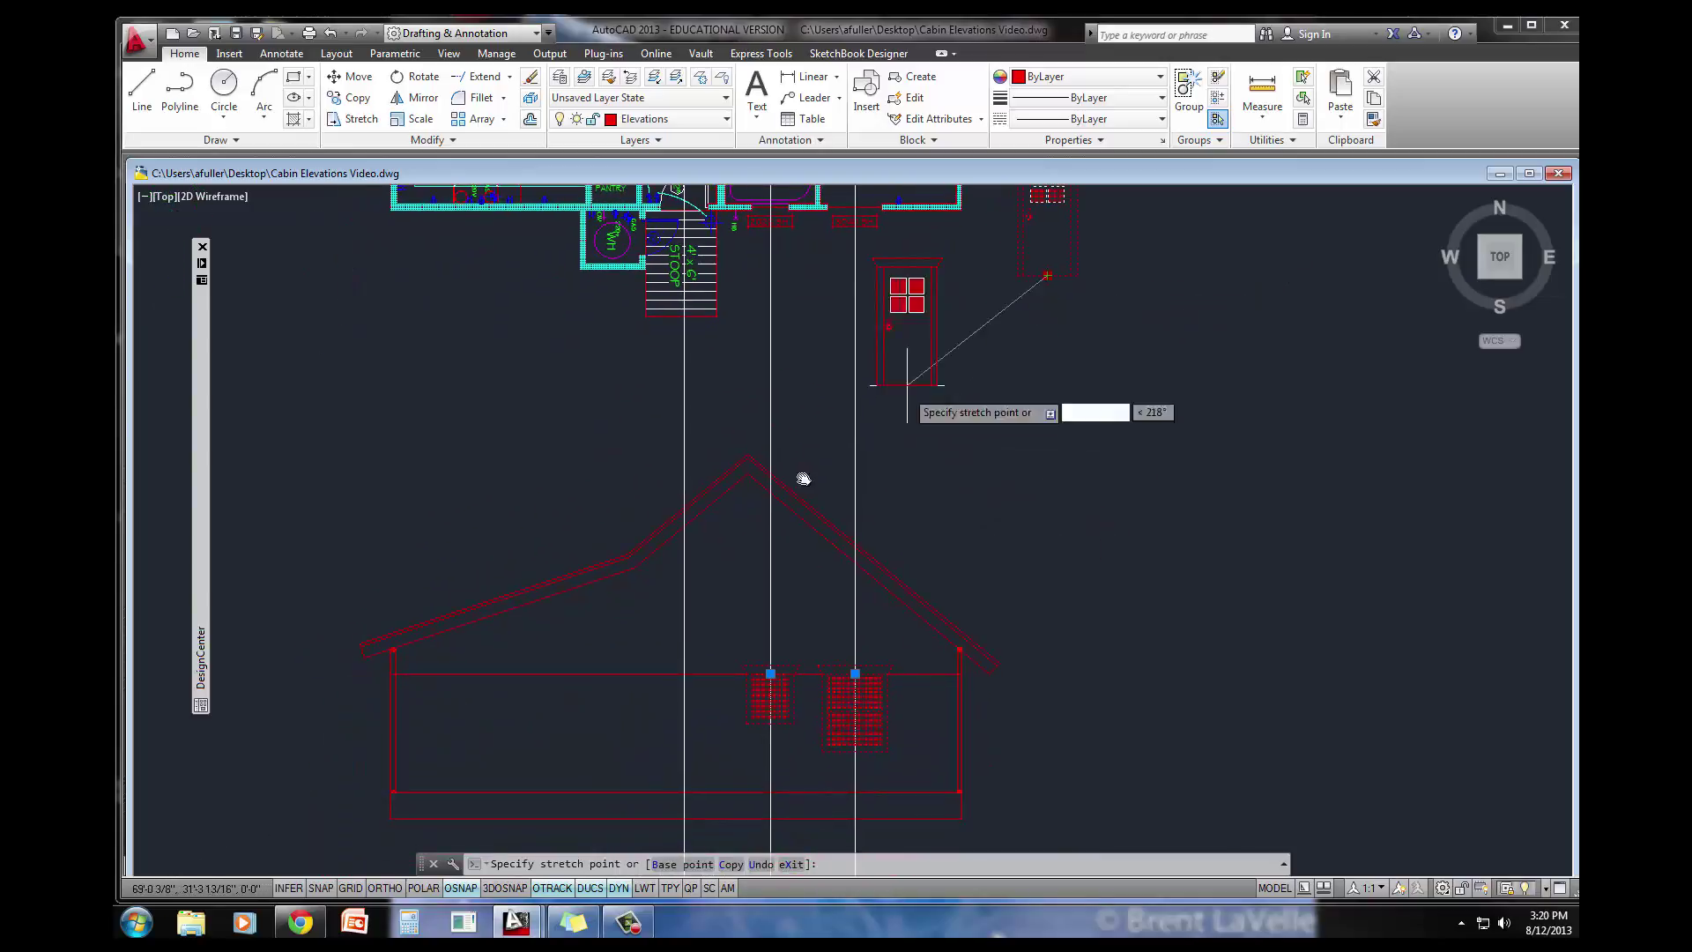
left_click(684, 794)
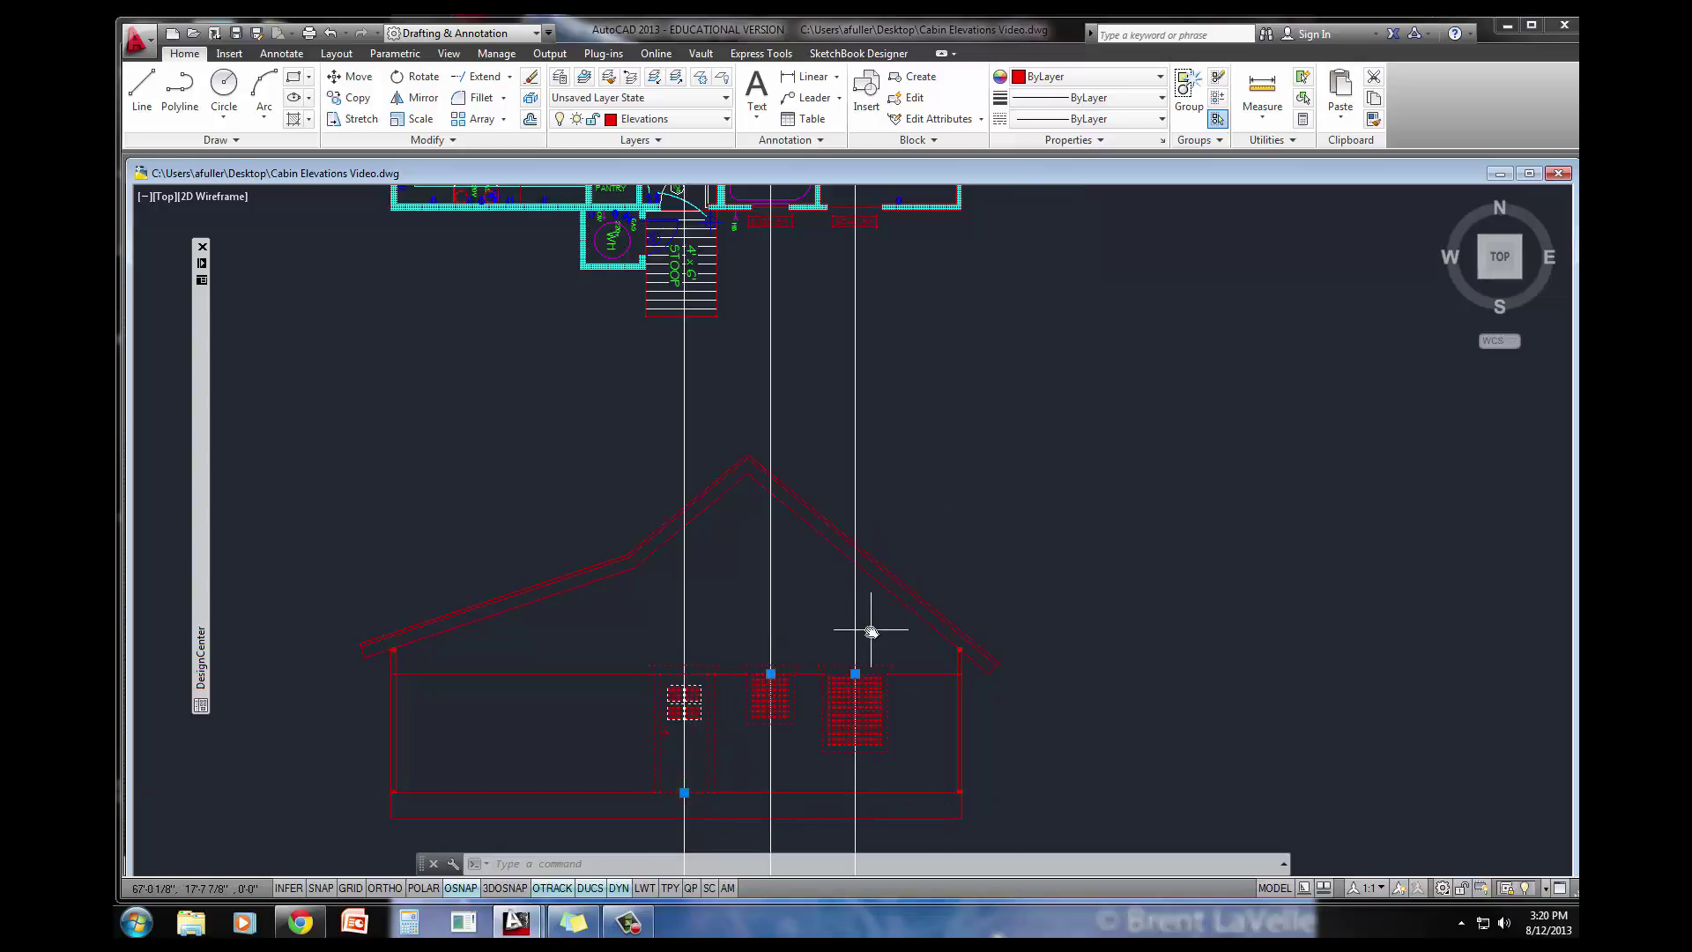
Delete the three vertical projection lines and the wall's top construction line
key("Escape")
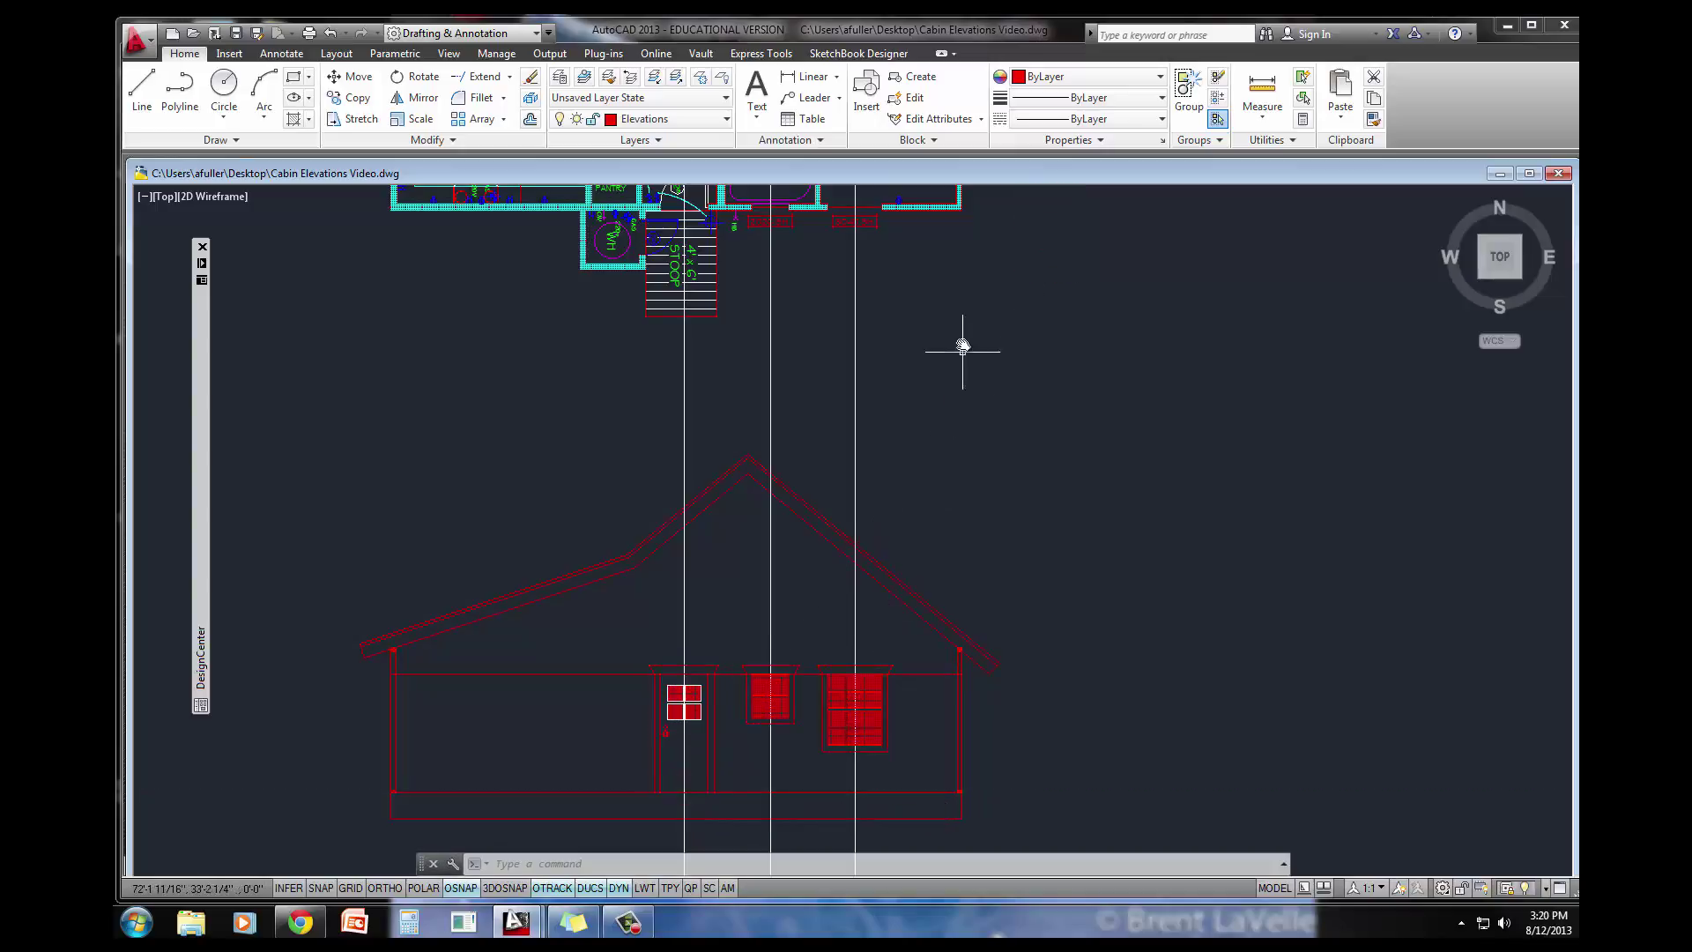
left_click(930, 404)
left_click(645, 441)
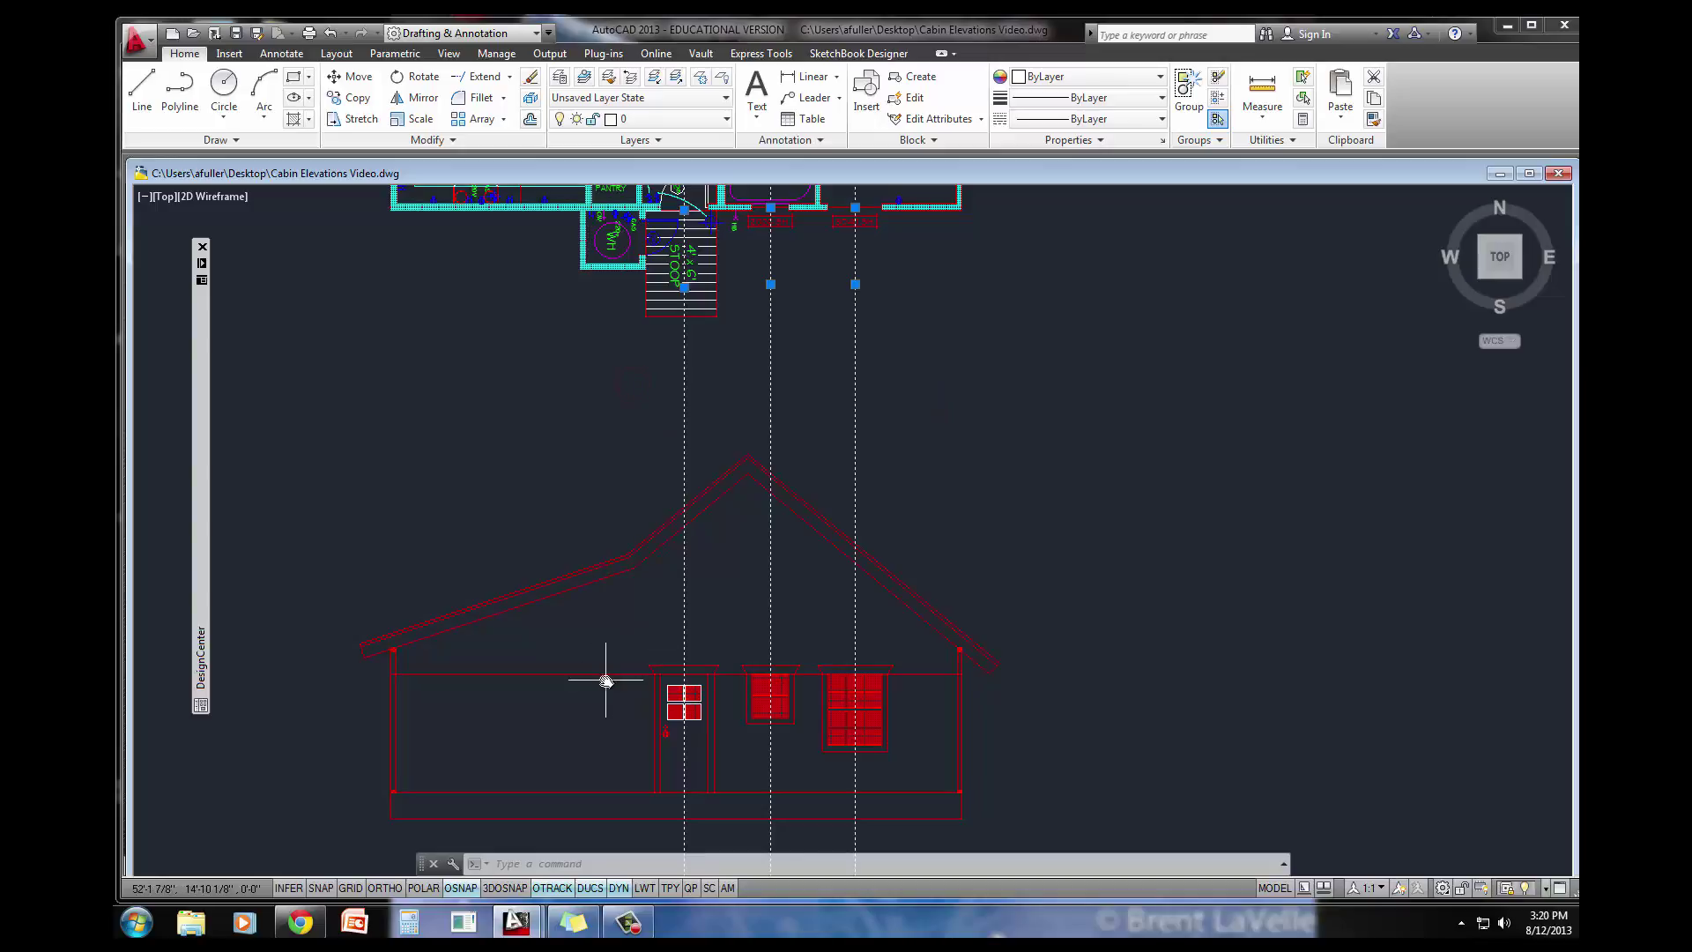
left_click(577, 674)
key("Delete")
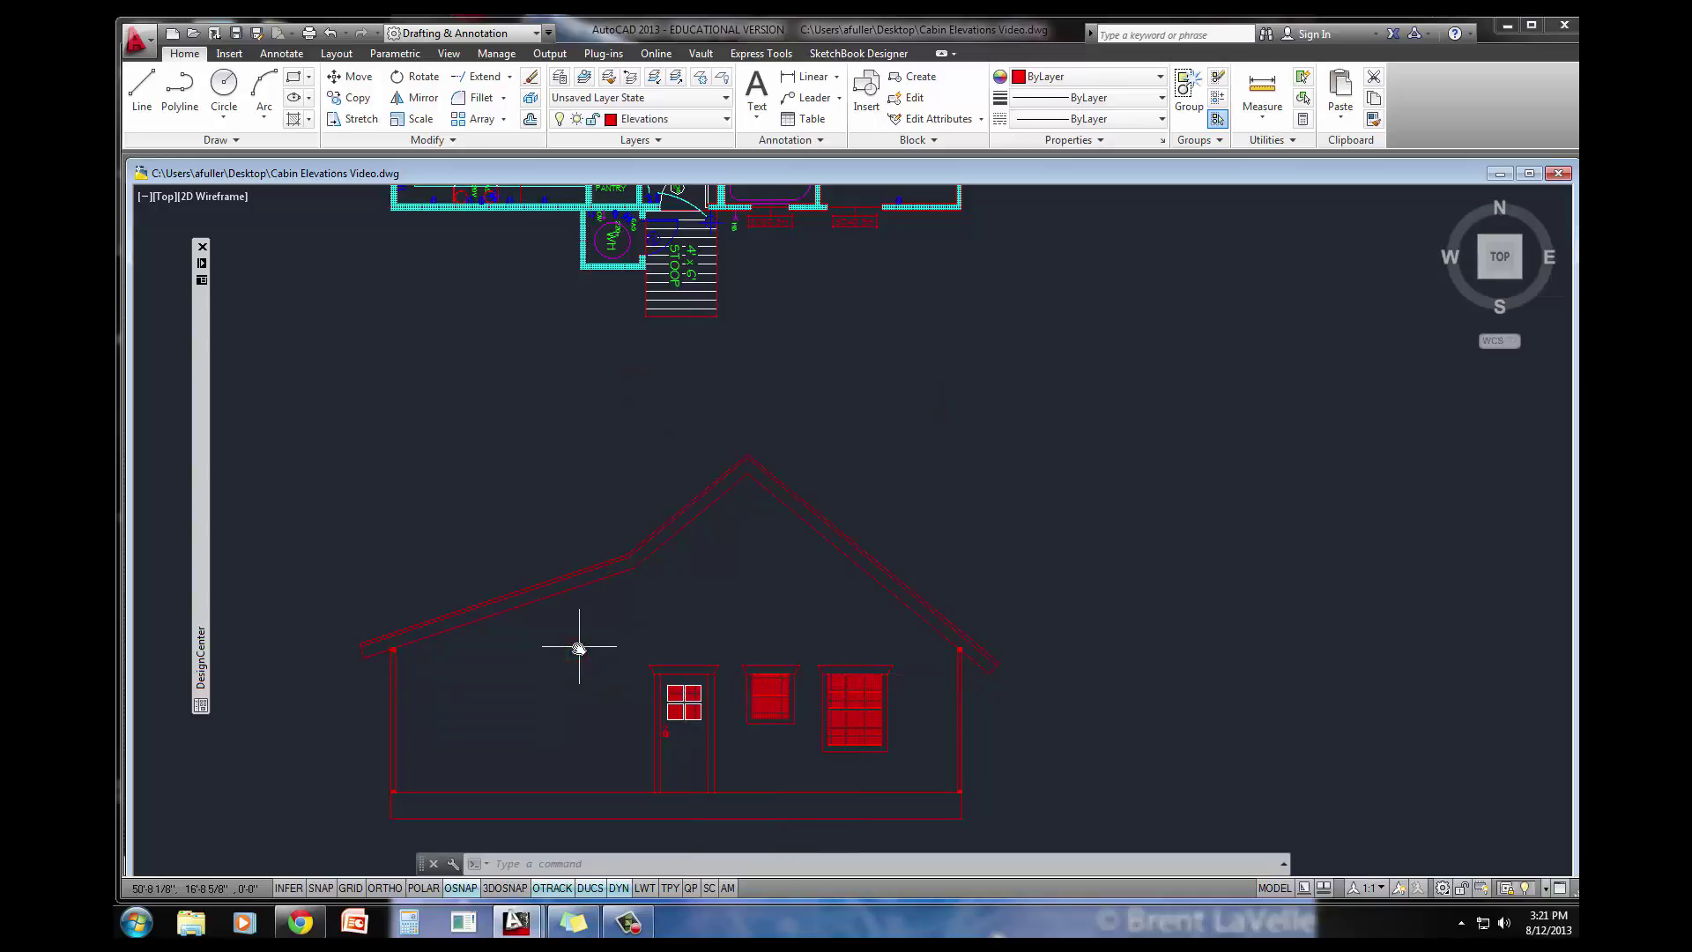